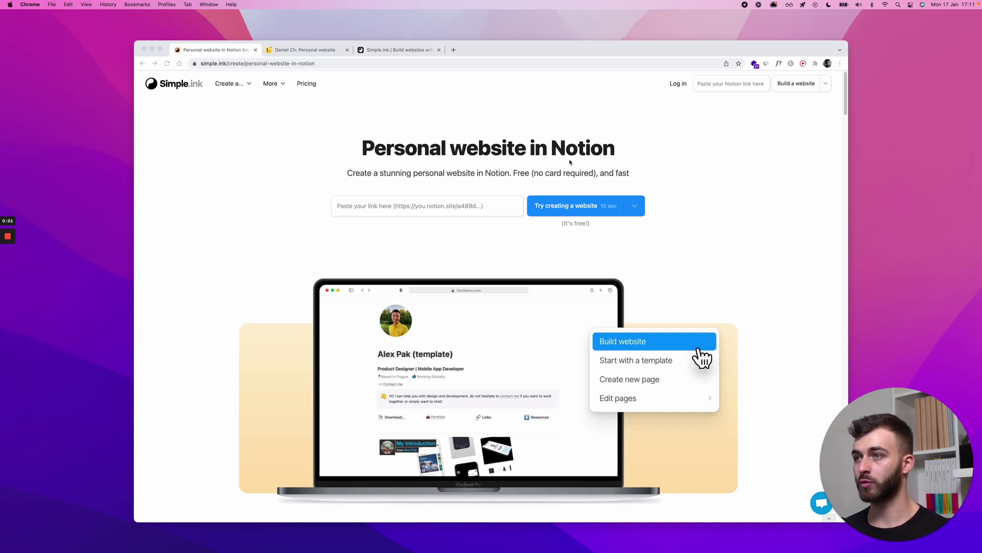
Scroll Simple.ink's personal-website page down to the Notion templates gallery with CV and portfolio templates.
click(472, 173)
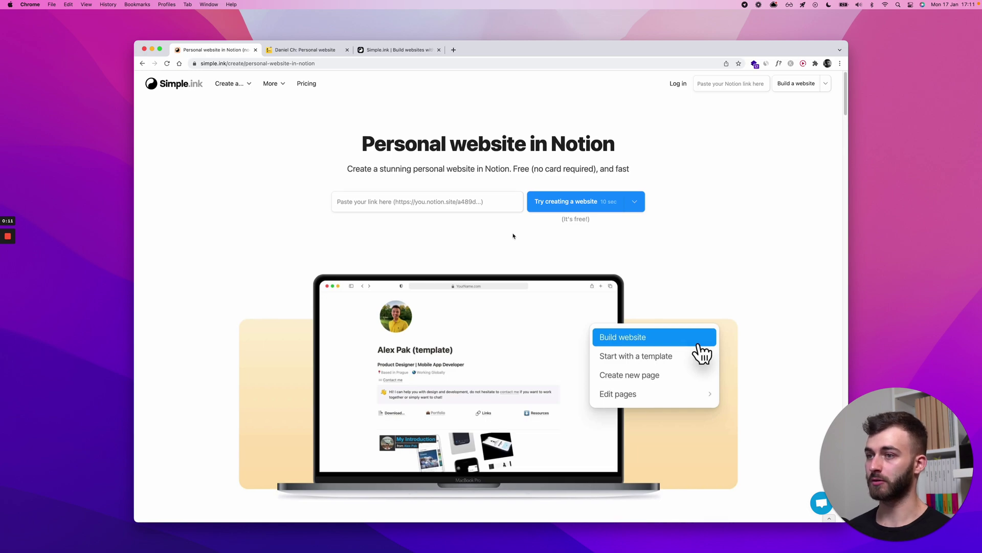
scroll(513, 235, down, 15)
scroll(513, 234, down, 8)
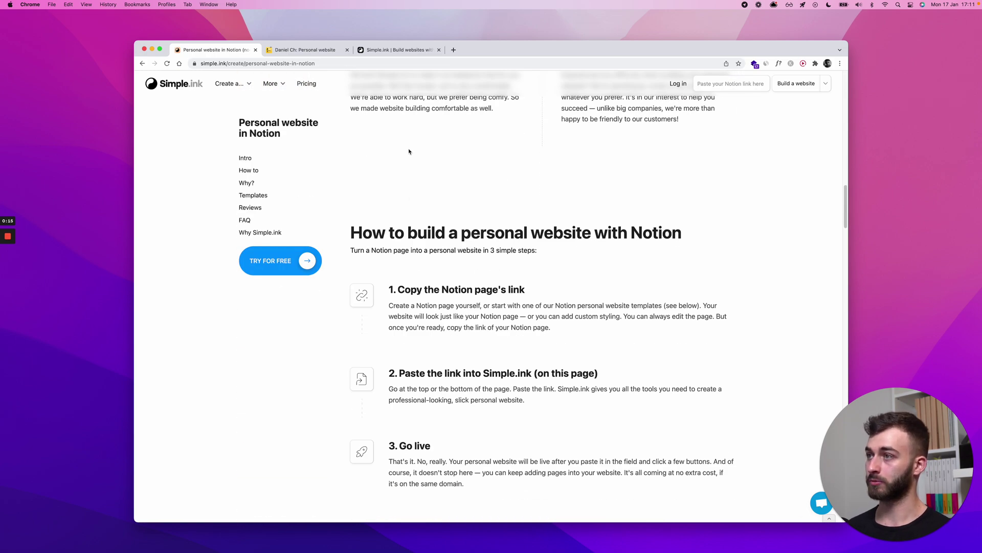
scroll(399, 124, down, 12)
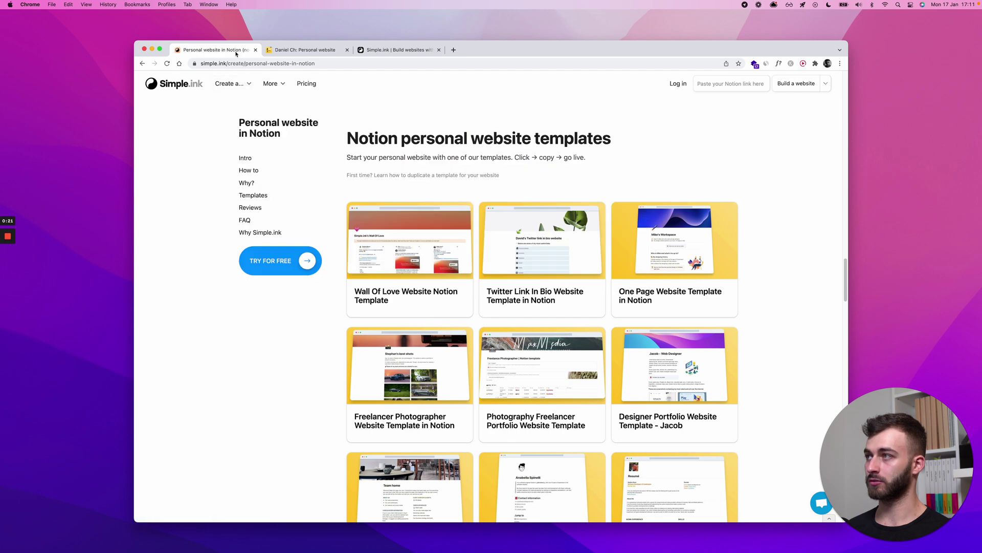
mouse_move(233, 84)
scroll(376, 279, down, 3)
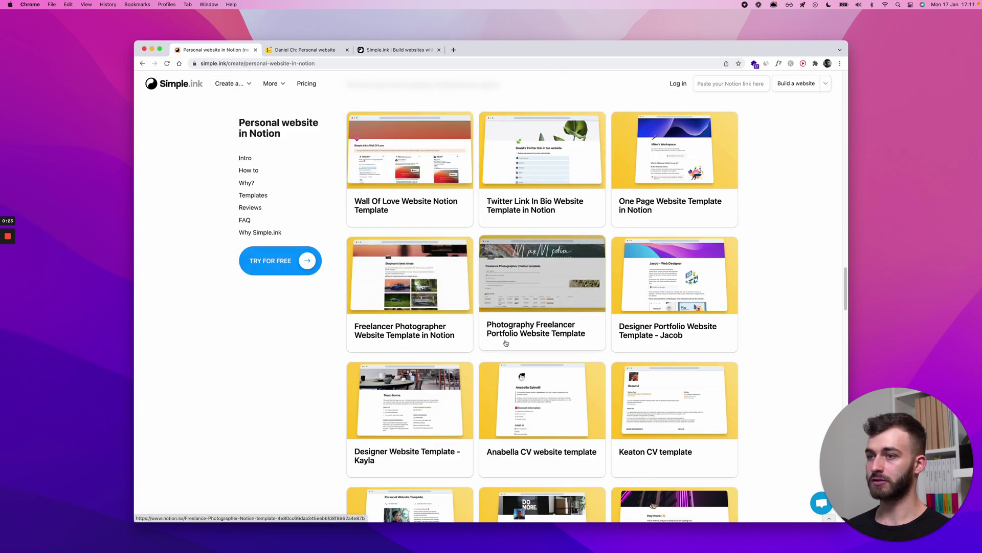
Duplicate the Freelancer Photographer template into the Simple.ink Guides workspace.
click(377, 280)
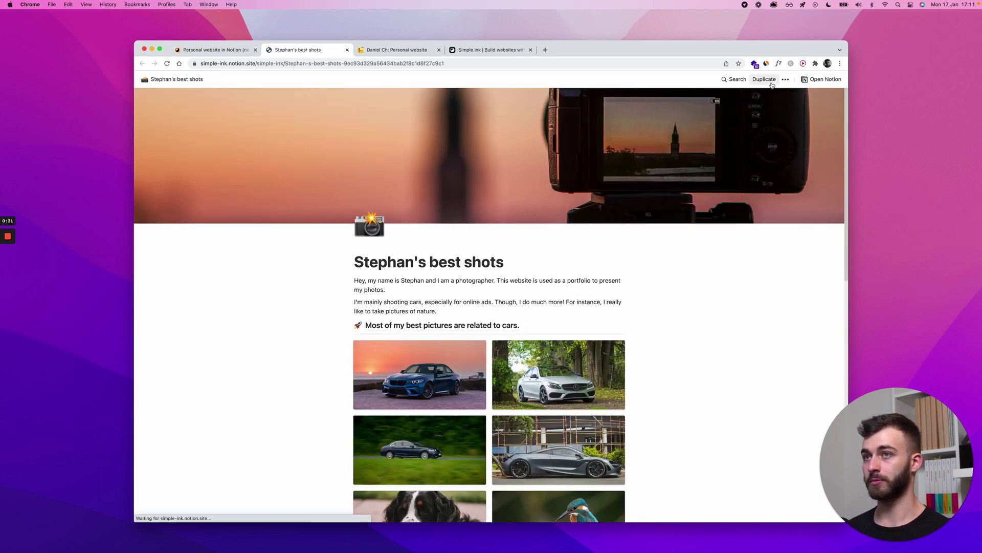
click(771, 82)
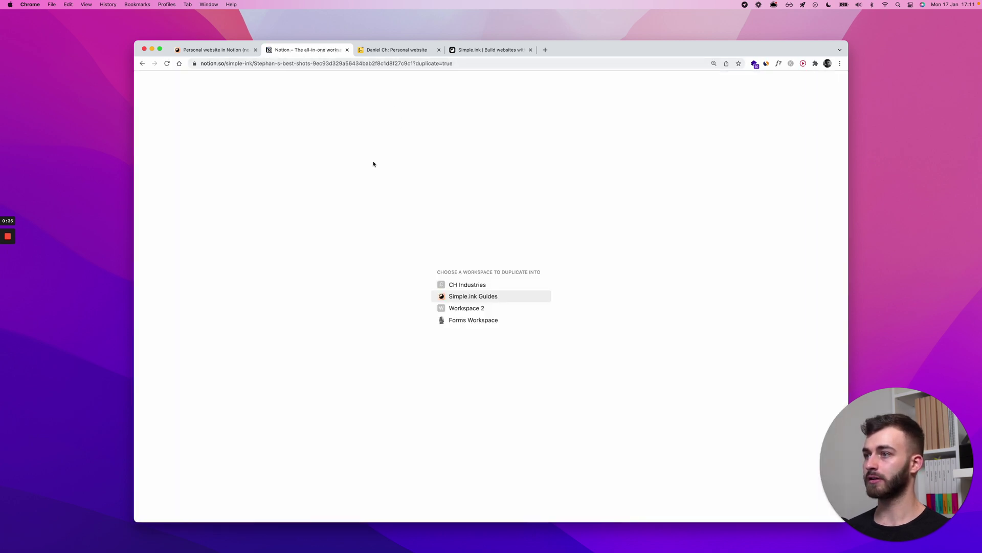
click(499, 298)
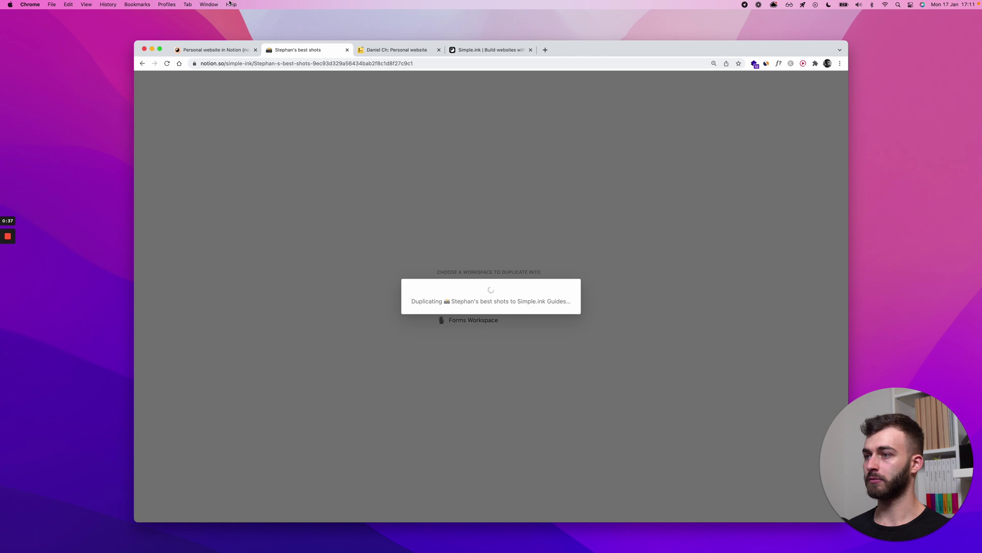
Share the personal website page to the web and copy its public link.
click(388, 54)
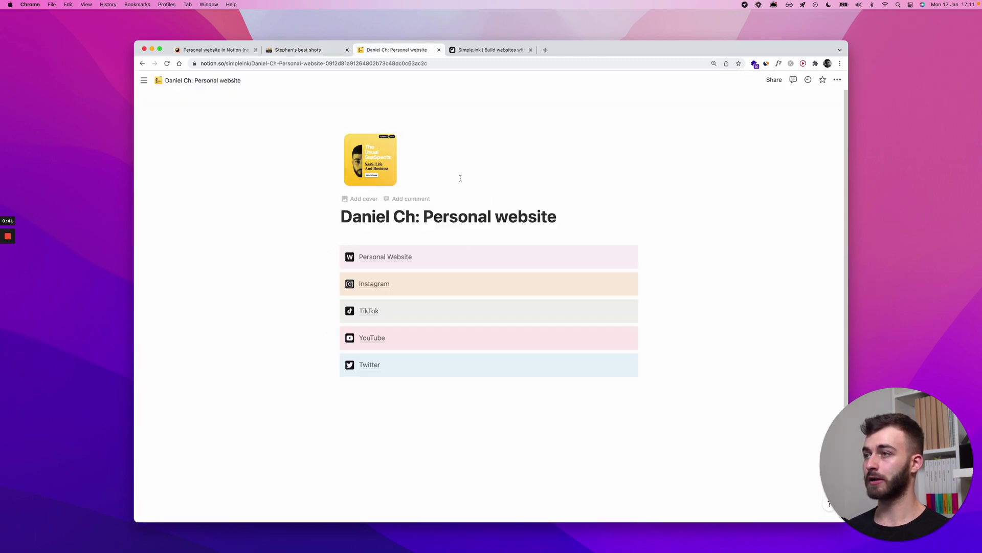
click(775, 82)
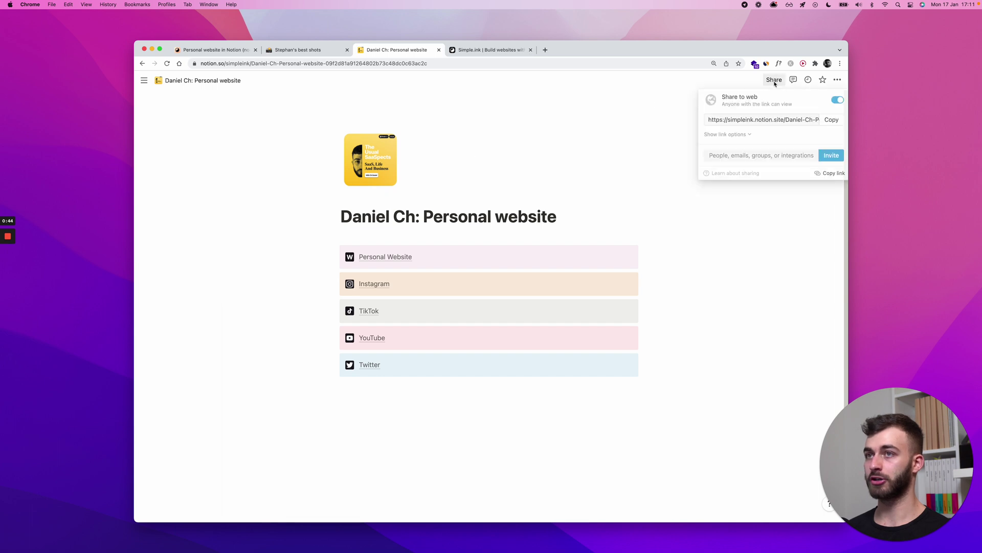
click(831, 101)
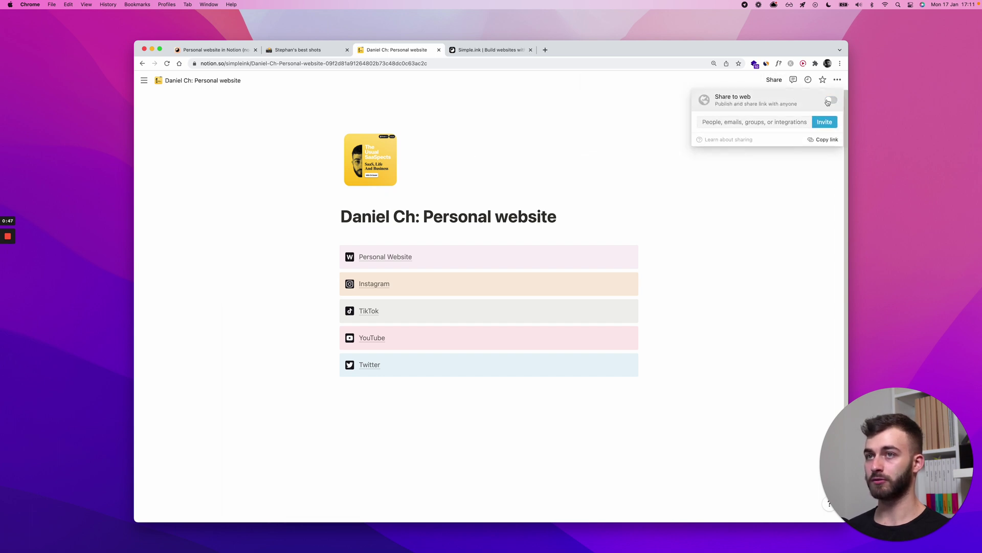
click(830, 101)
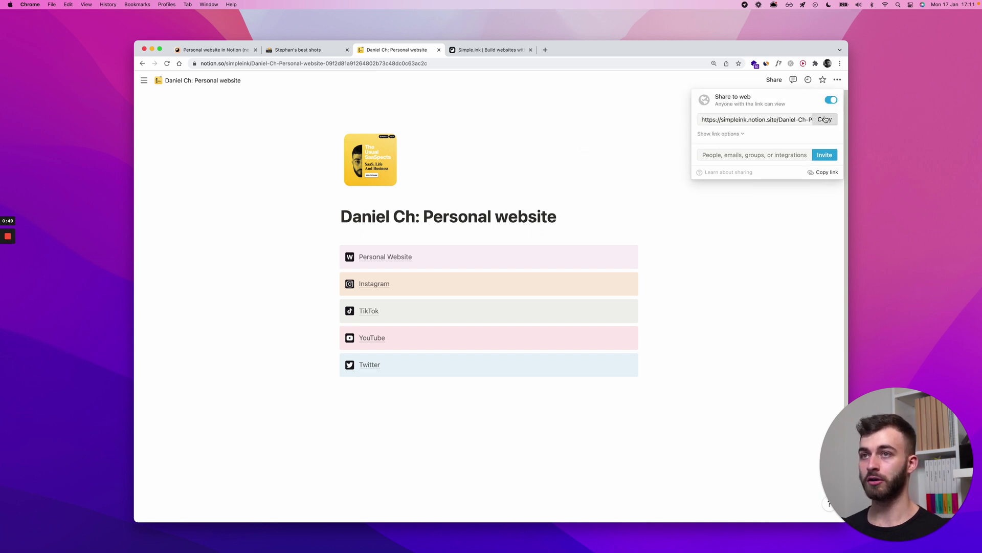
click(825, 120)
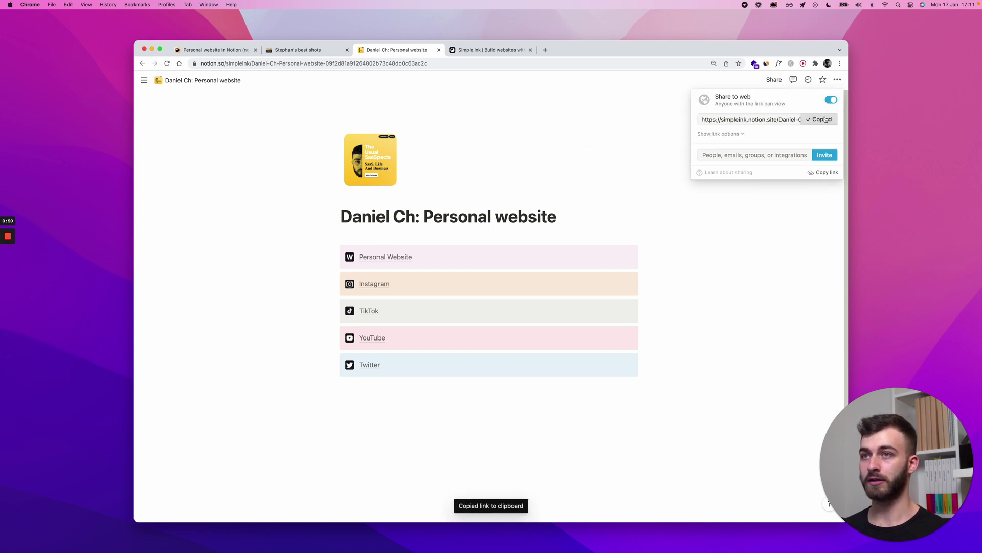
click(486, 54)
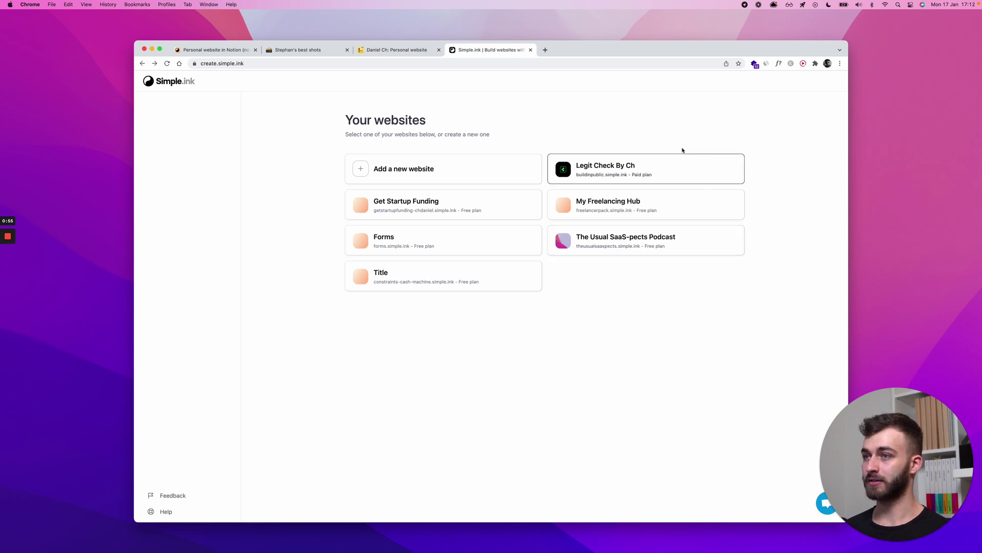
key(super+1)
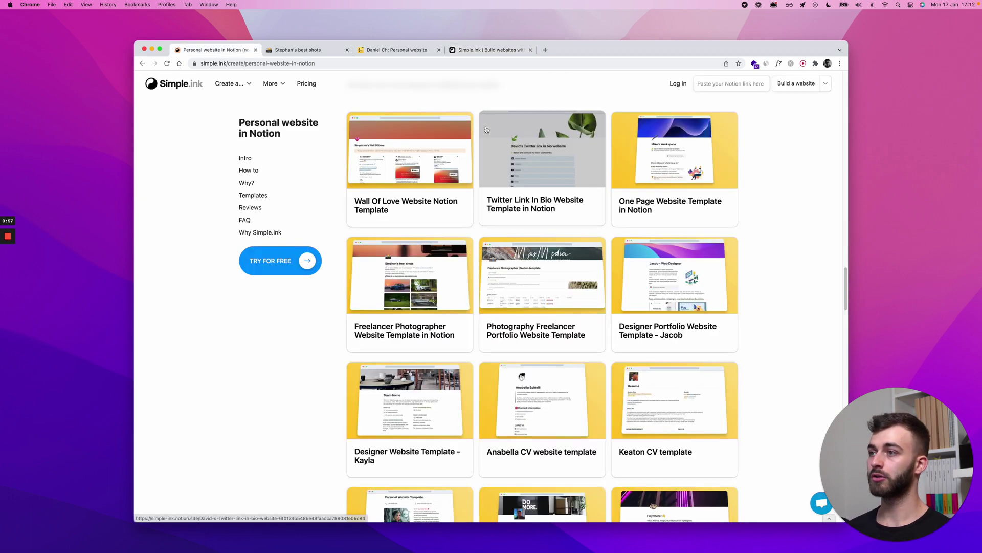
scroll(717, 144, up, 10)
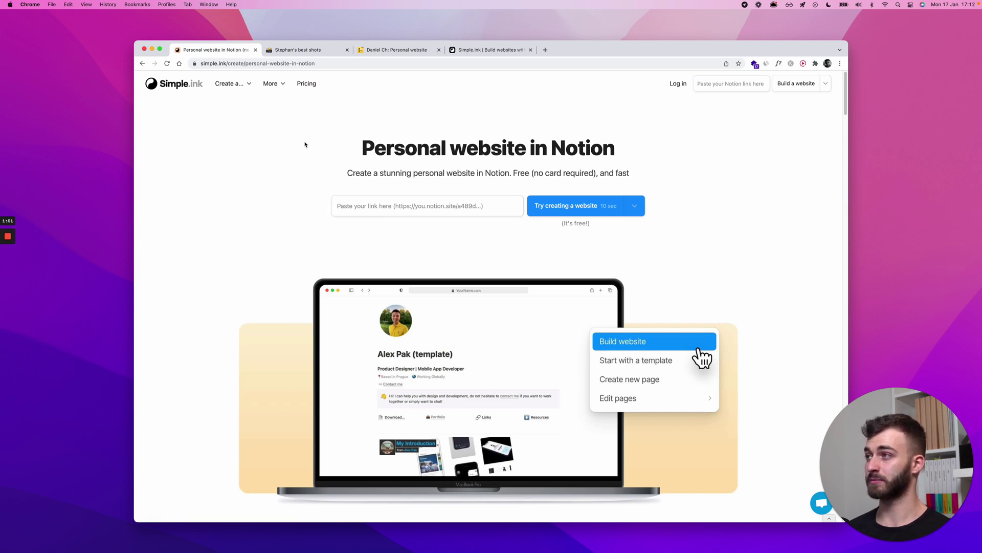
click(355, 204)
key(super+v)
scroll(368, 252, down, 15)
click(729, 84)
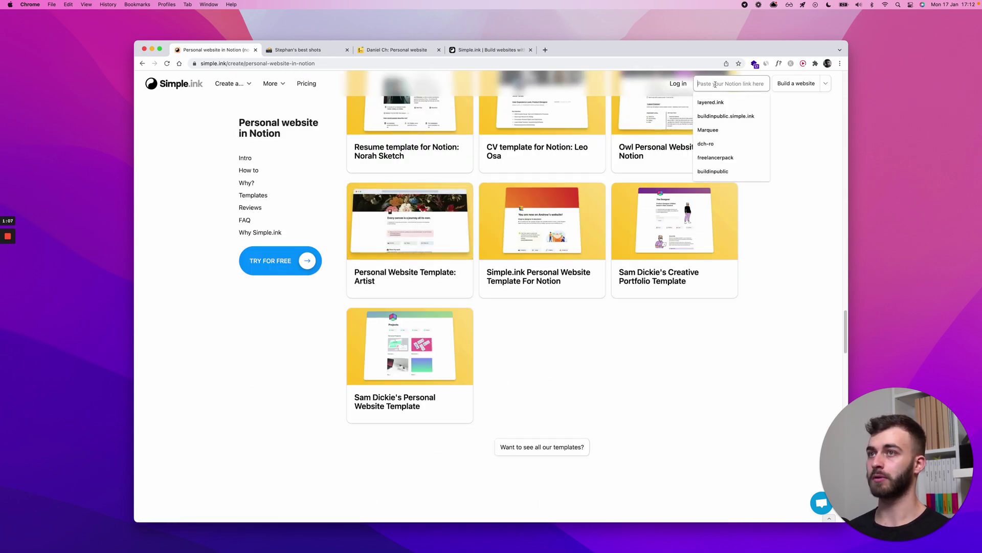
key(super+v)
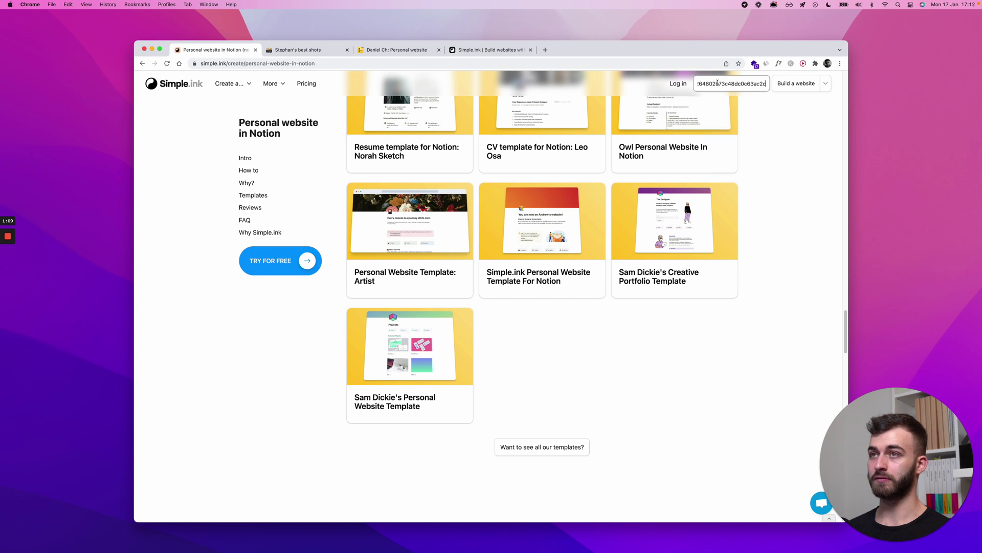
click(801, 110)
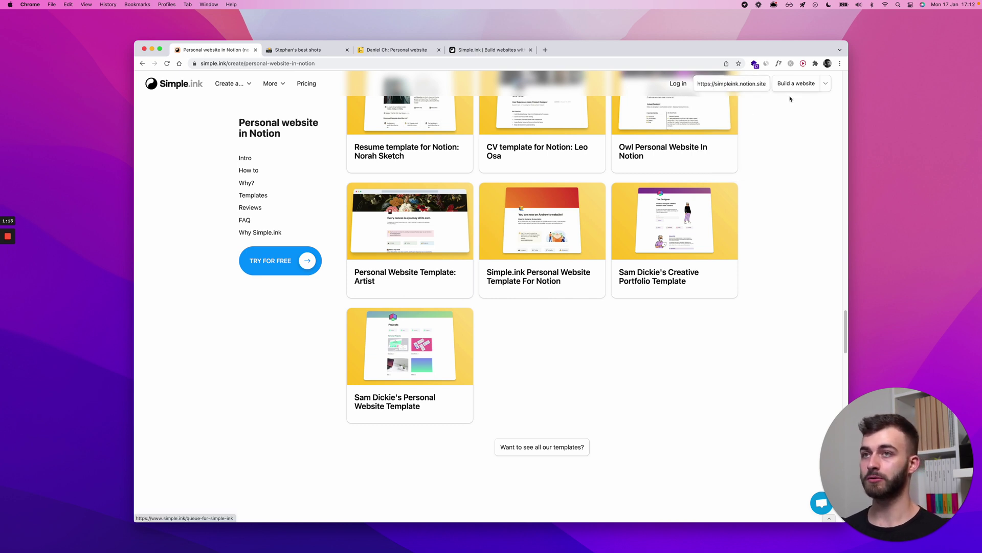
click(489, 52)
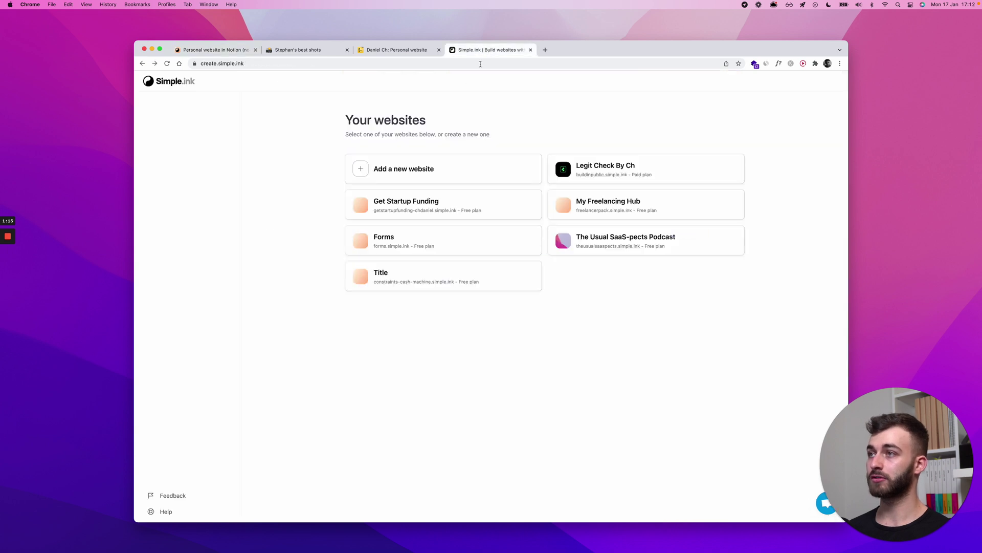
Launch a new website from the pasted Notion link on a personal-website3 simple.ink subdomain.
click(379, 167)
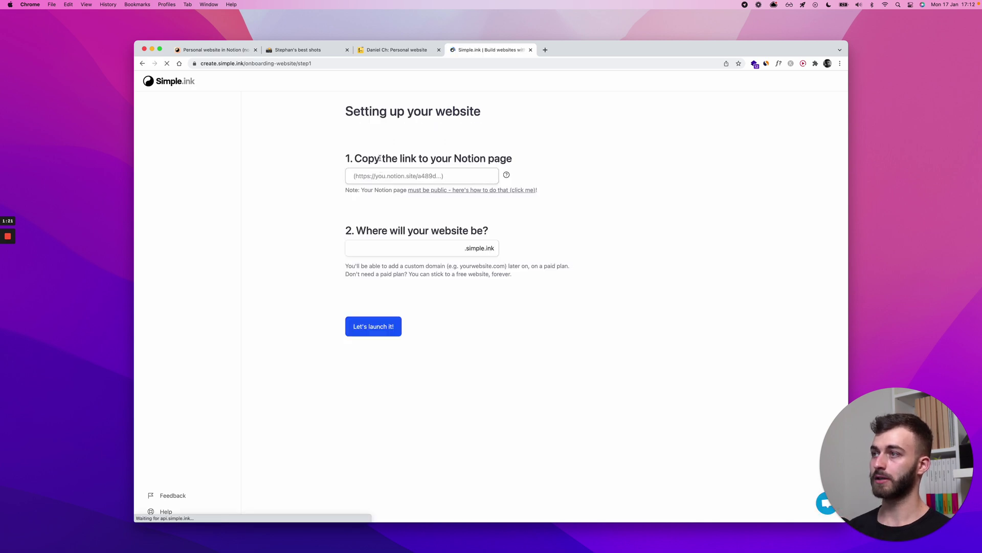
click(378, 172)
key(super+v)
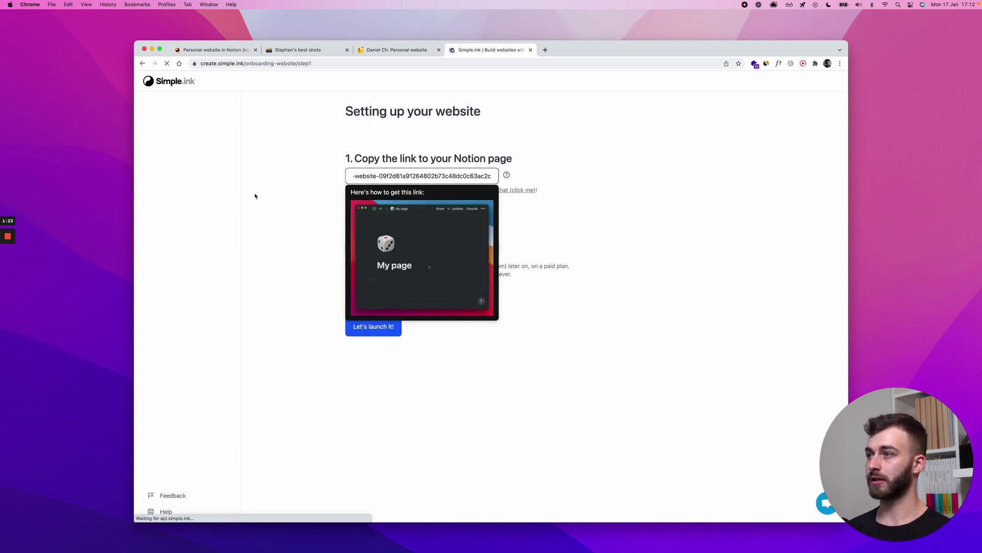
click(254, 196)
click(383, 246)
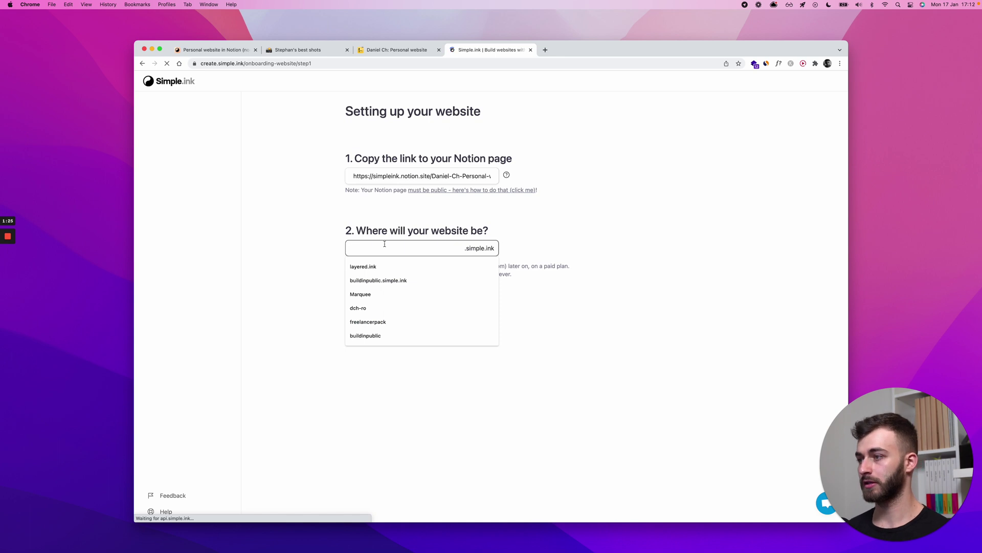
text(chddaniel-perso)
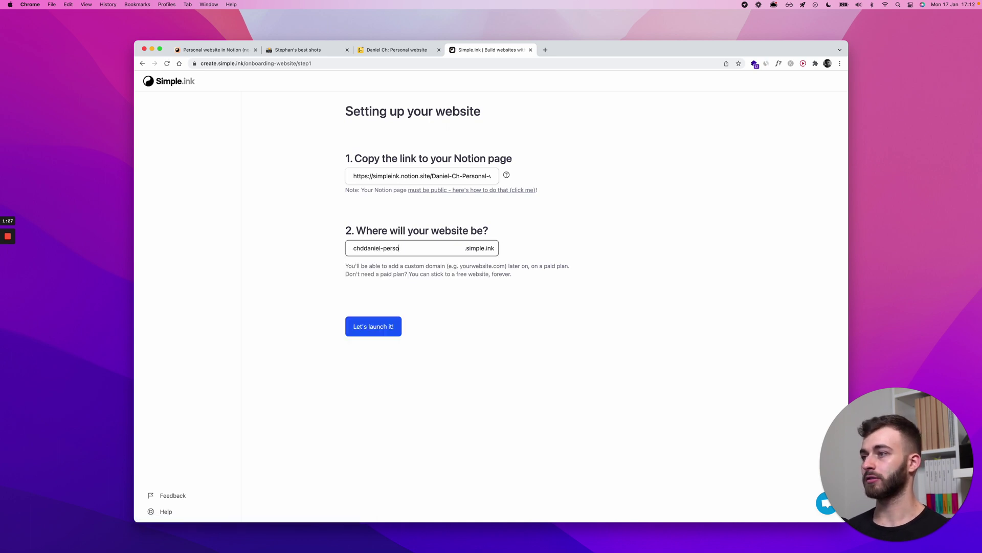
text(nal-website)
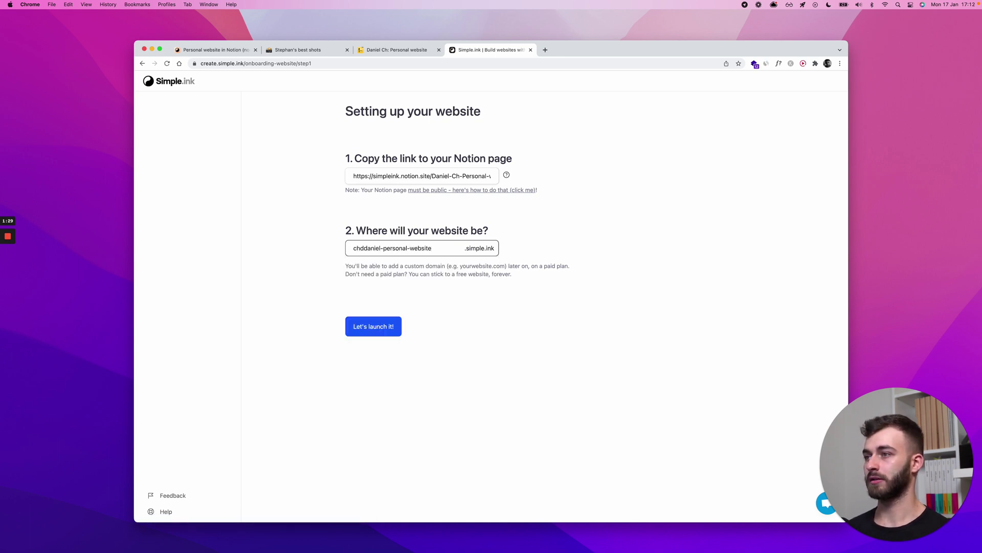
text(3)
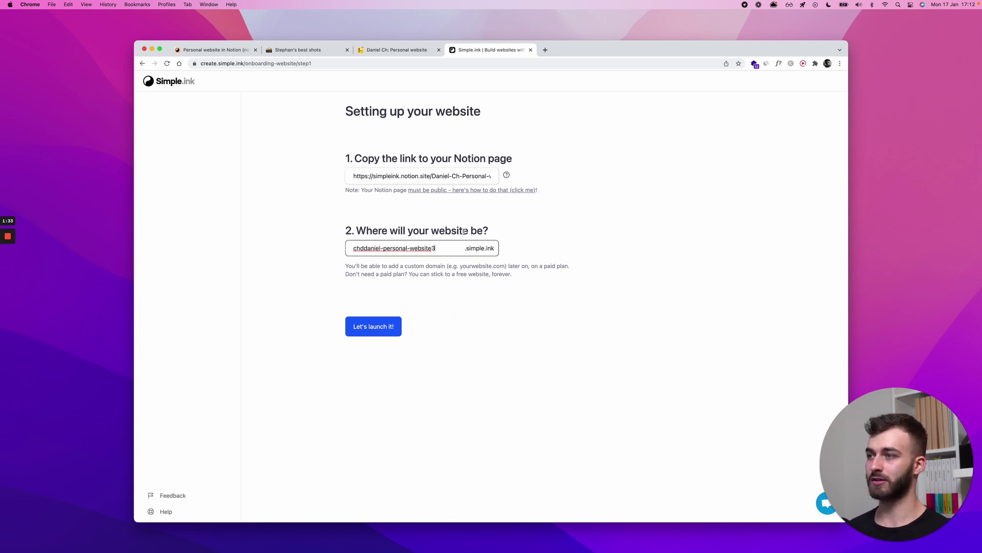
click(373, 325)
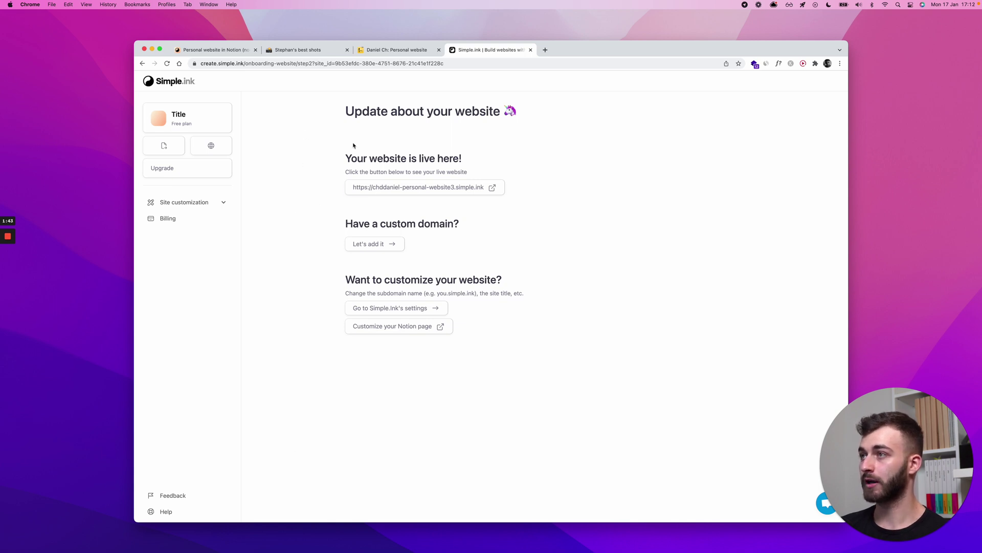
View the live website in its own tab, then return to Simple.ink's confirmation page.
click(404, 188)
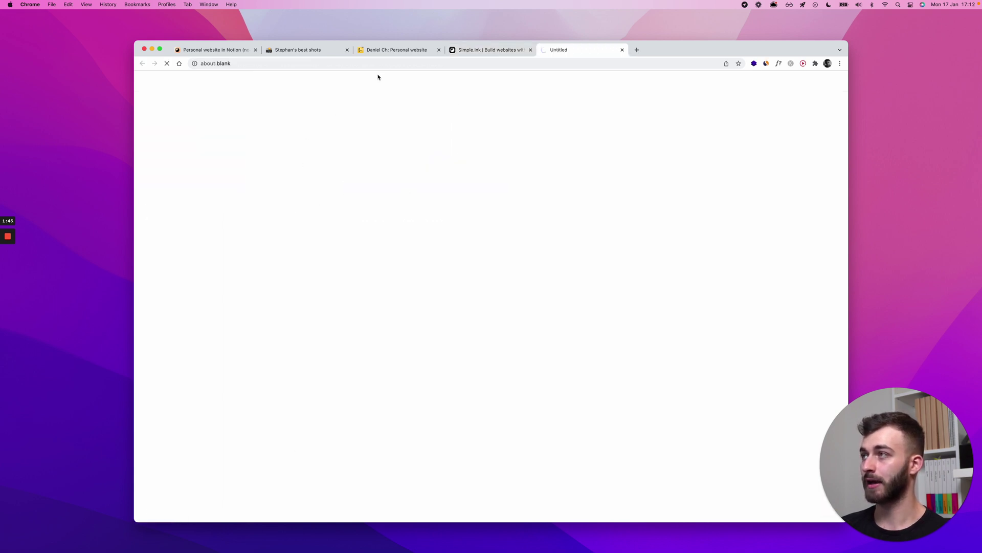
click(464, 51)
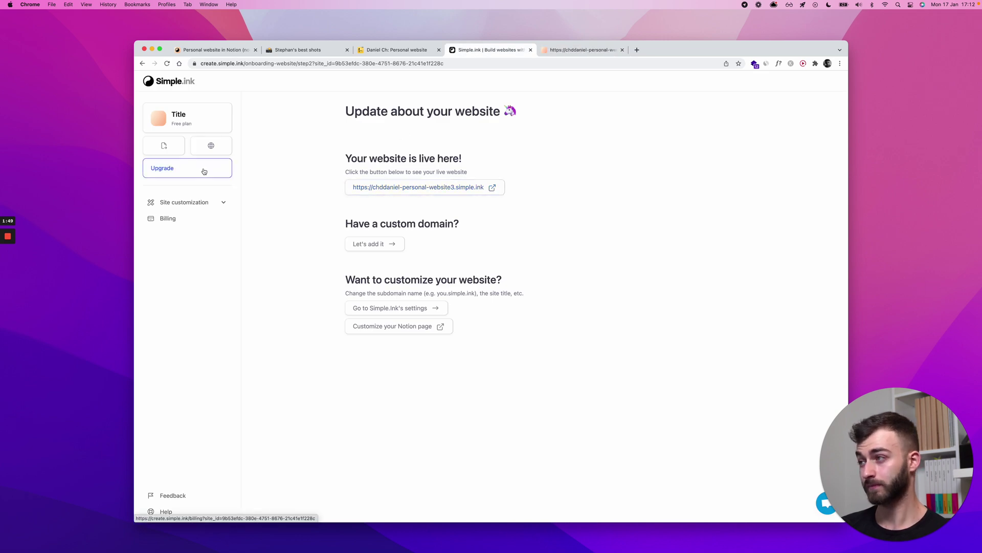
click(579, 50)
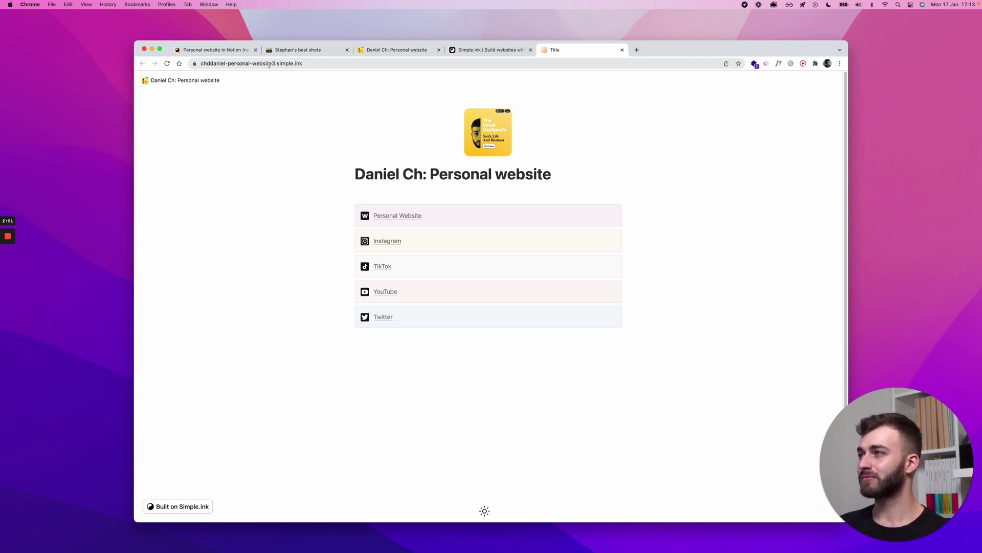
click(486, 50)
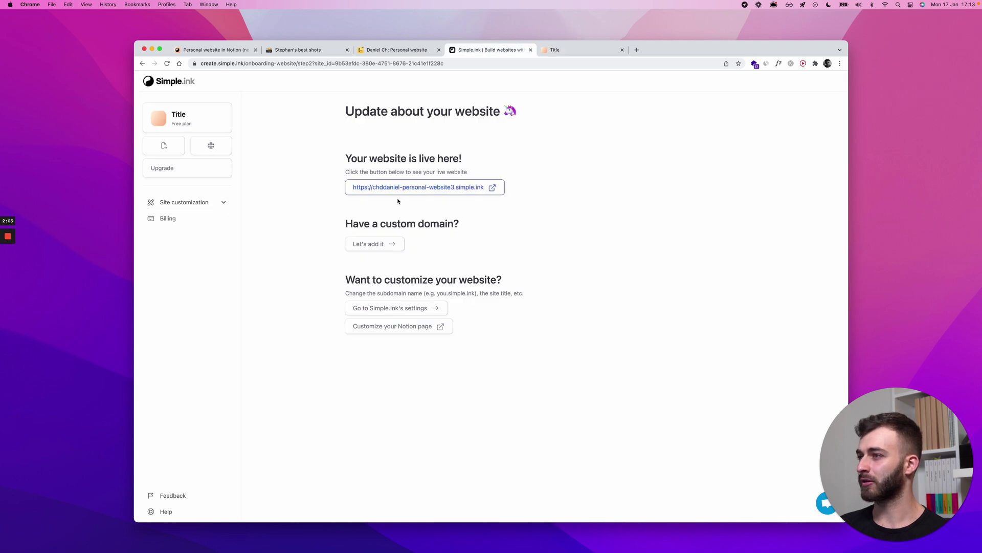
Change the site's simple.ink subdomain from personal-website3 to personal-website1 under Site customization > Domain.
click(201, 202)
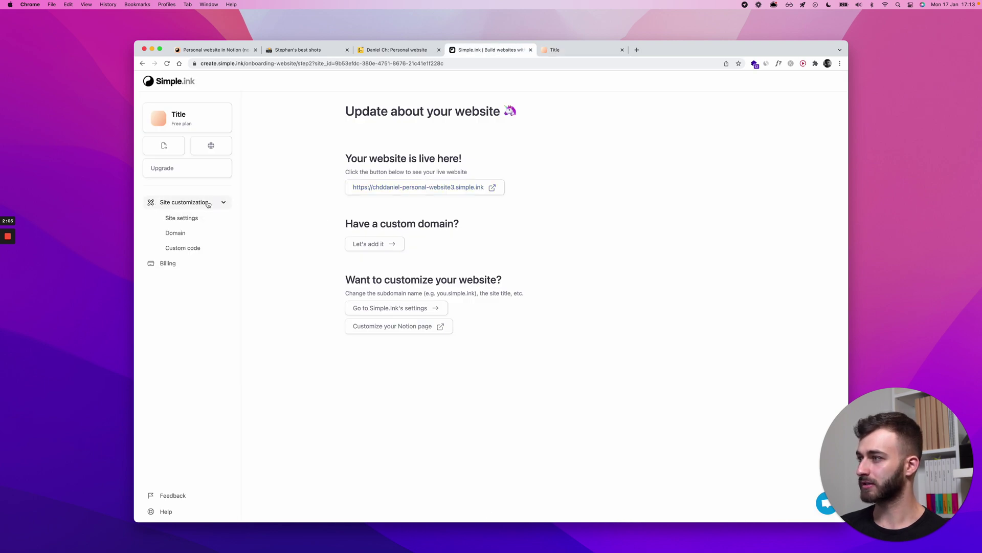
click(178, 233)
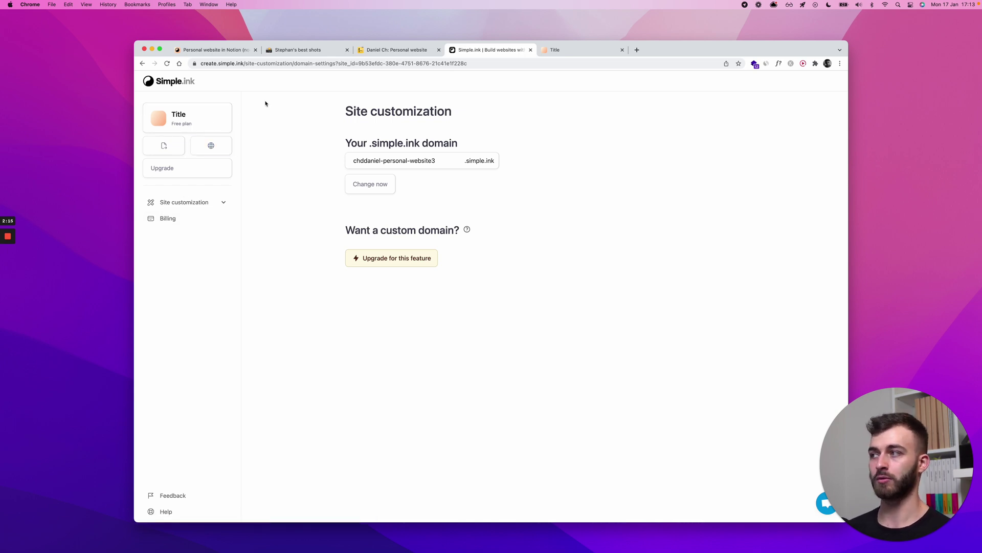
click(454, 164)
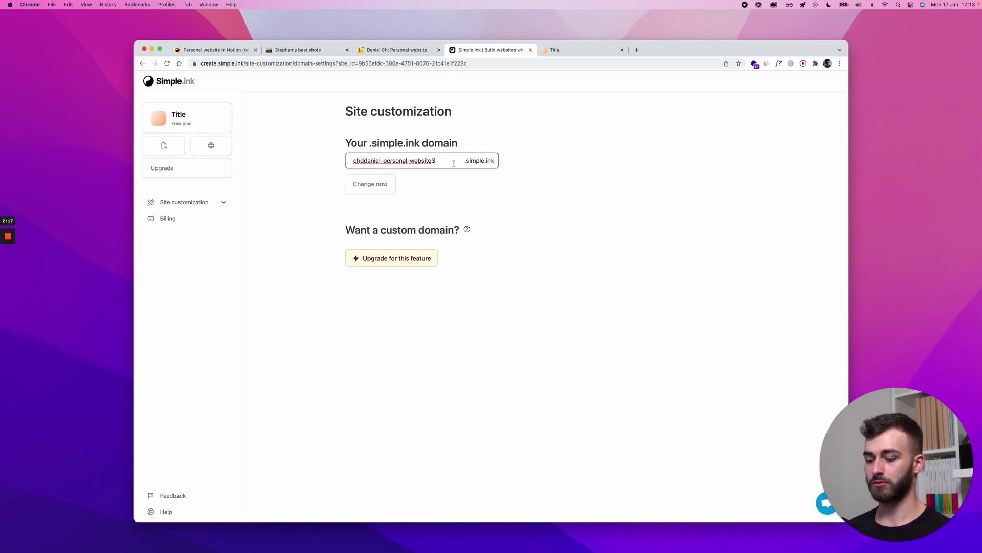
key(BackSpace)
text(1)
click(379, 189)
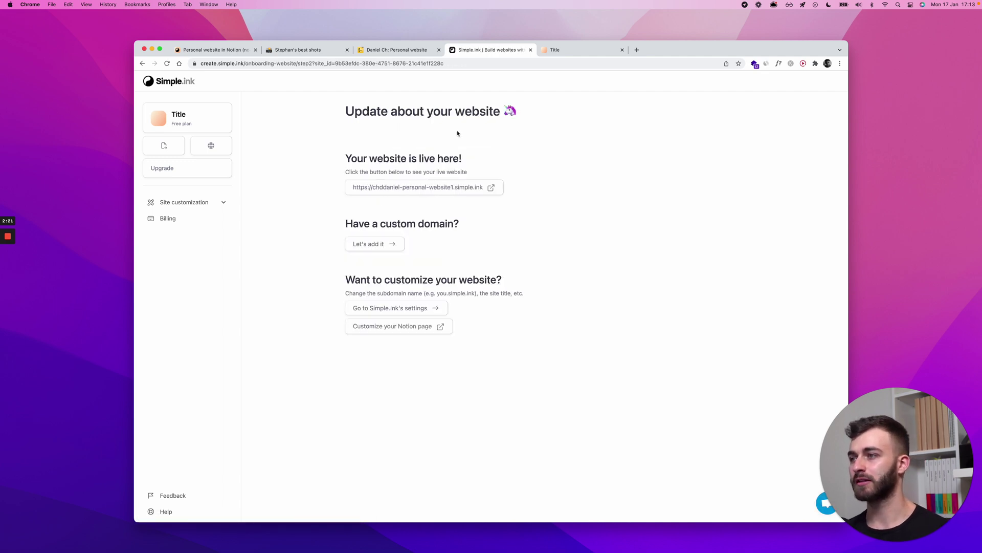
drag(394, 227, 522, 230)
click(522, 233)
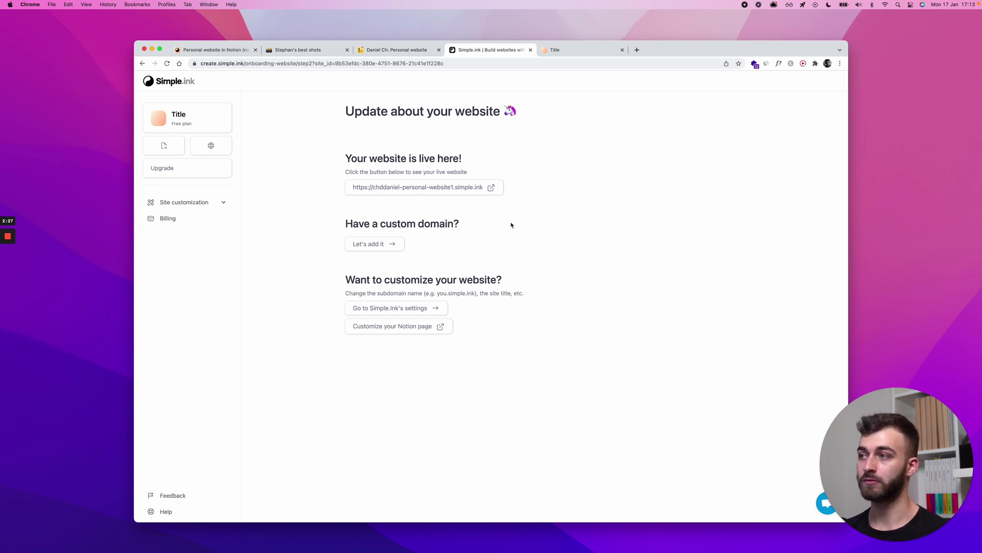
Show the custom-domain upgrade plans with the Monthly Plan at $12/mo.
click(399, 244)
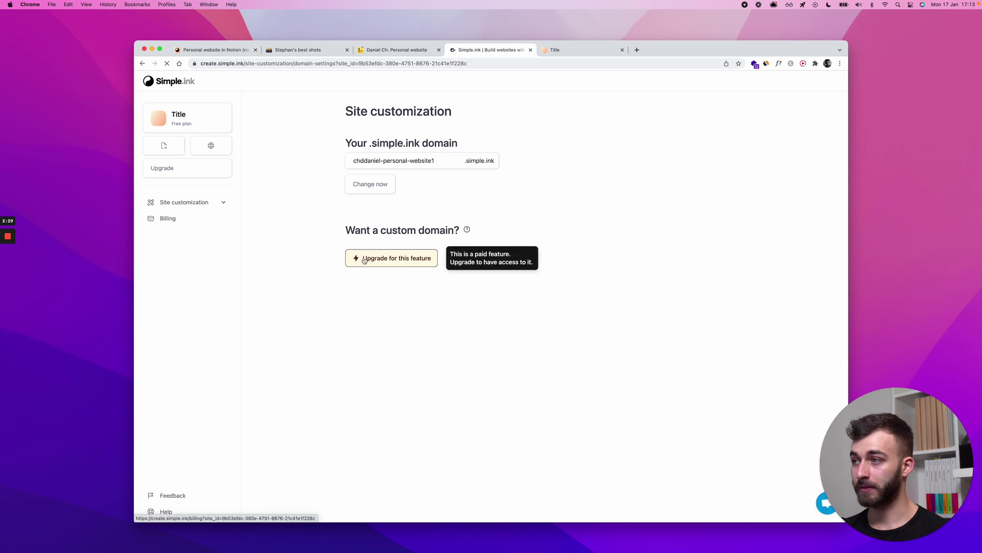
click(364, 259)
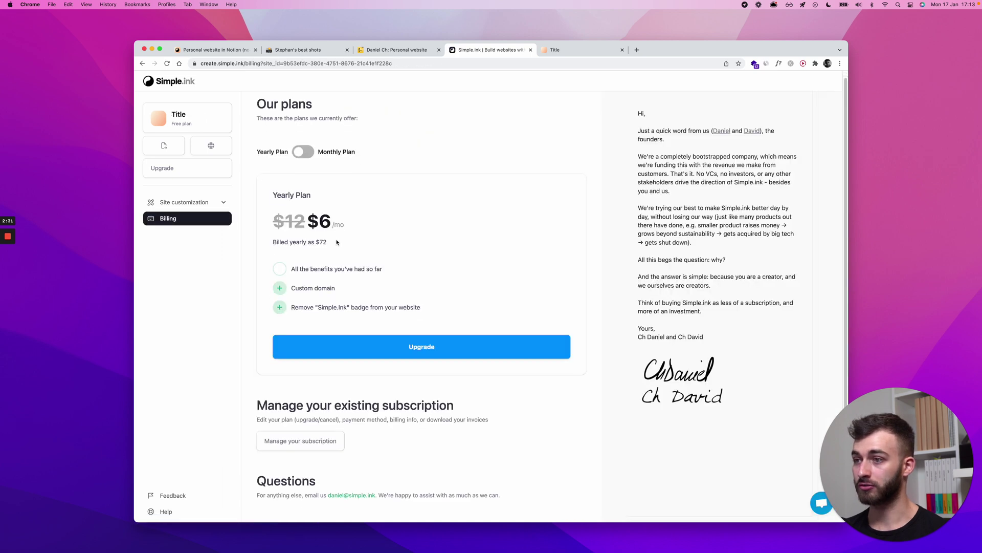
click(303, 165)
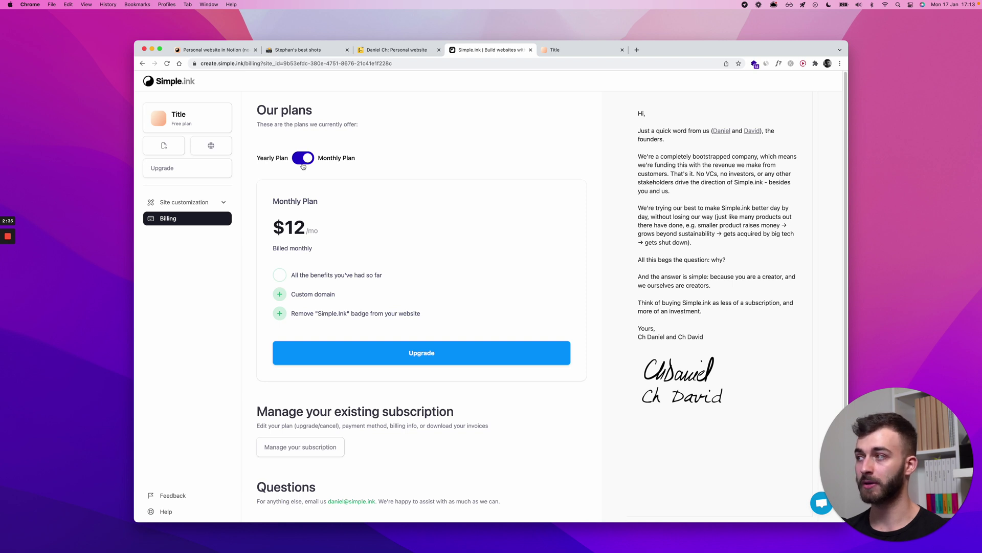
click(191, 203)
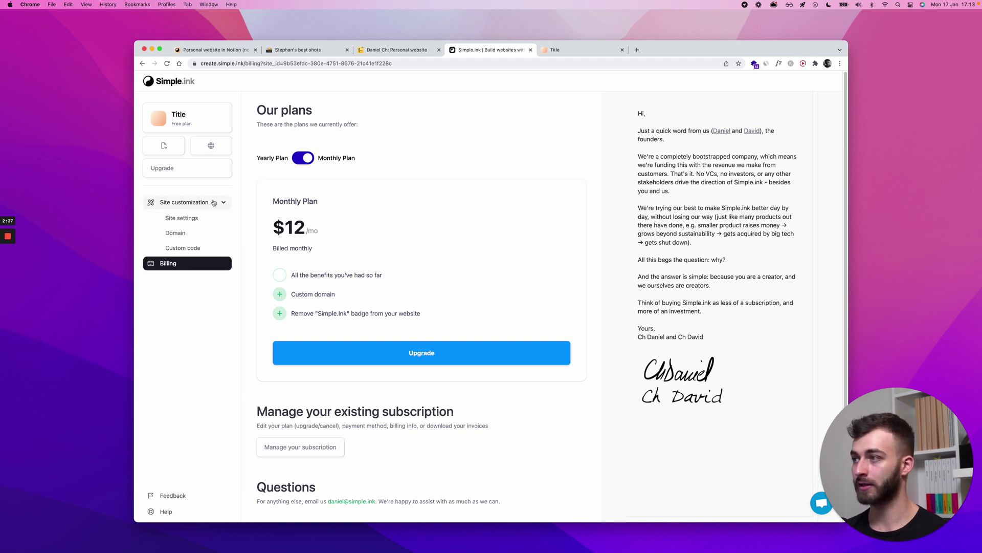
Confirm the domain setting and check the live site at the personal-website1 subdomain.
click(187, 232)
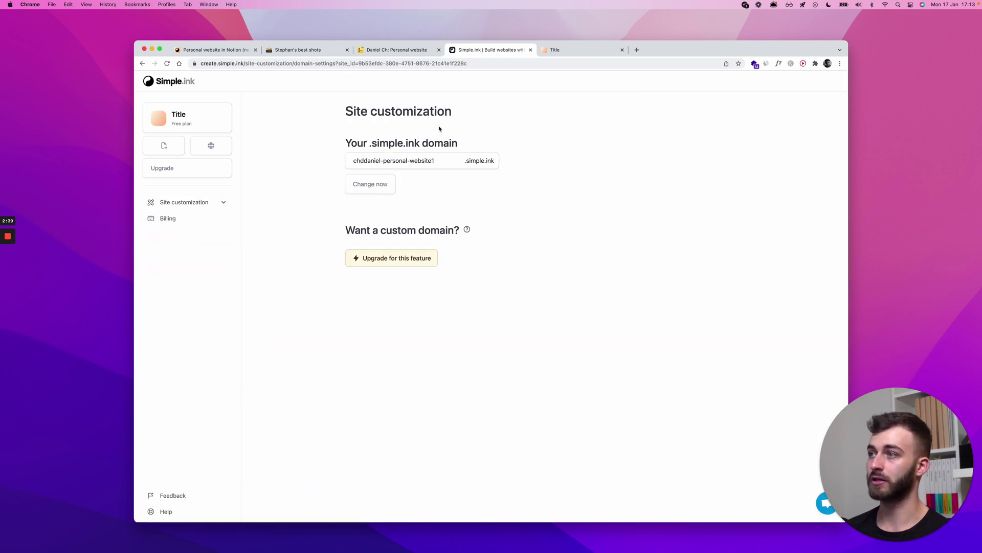
click(369, 161)
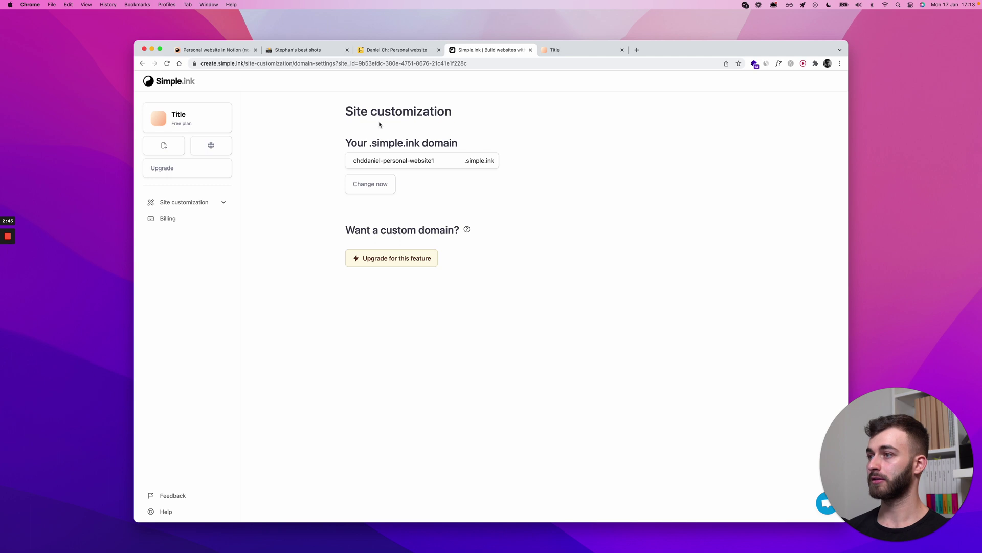
key(ctrl+Tab)
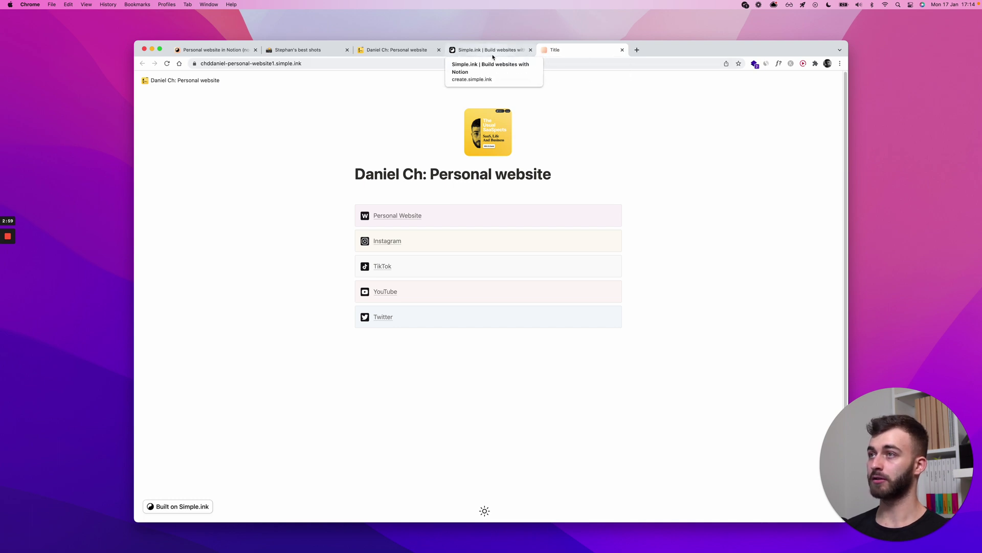
Open Site customization > Site settings and select the Notion page's title to reuse it.
click(468, 51)
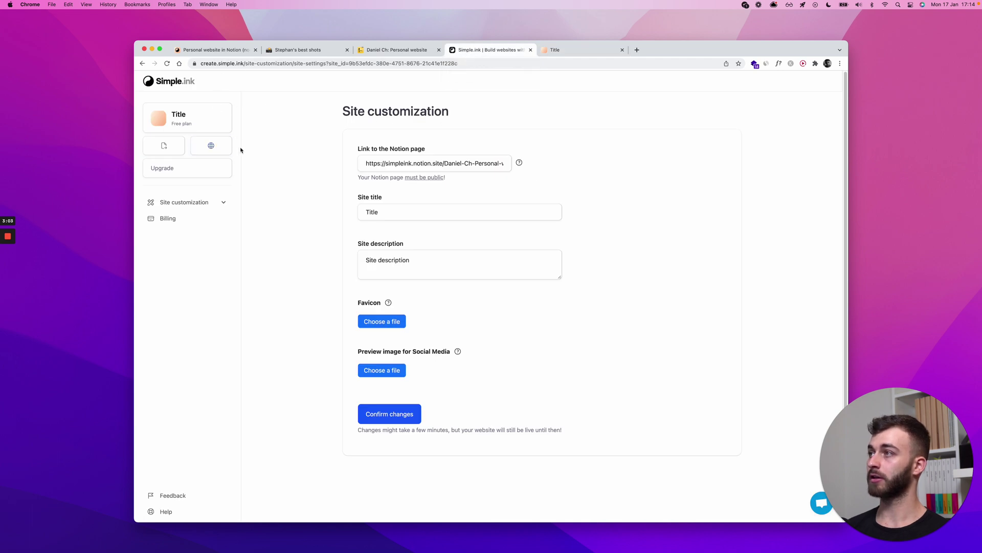
click(174, 206)
click(172, 217)
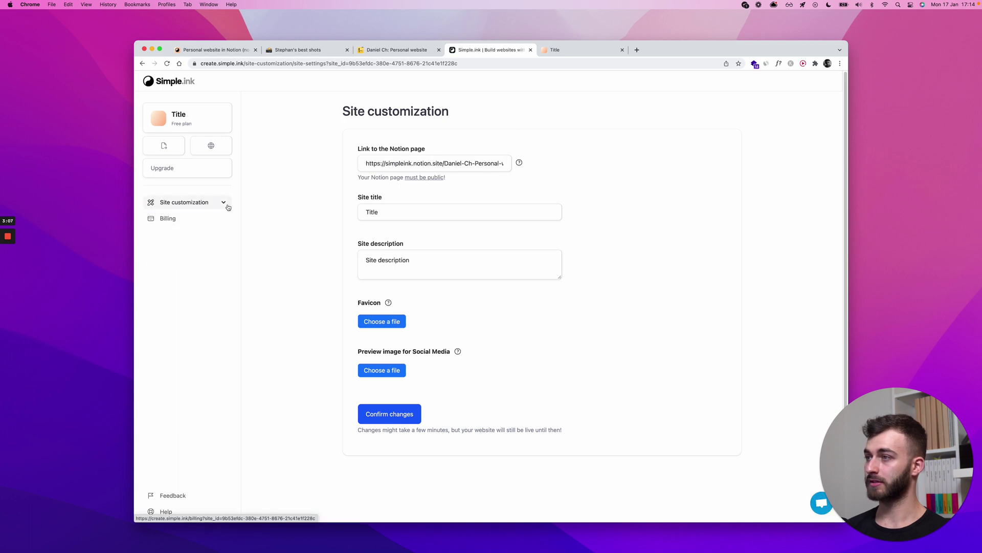
click(371, 212)
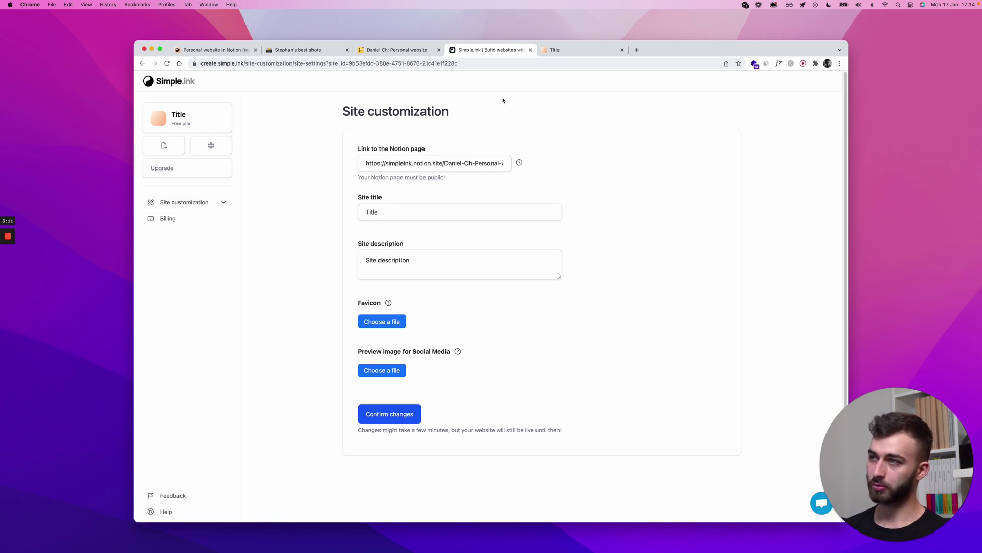
click(396, 49)
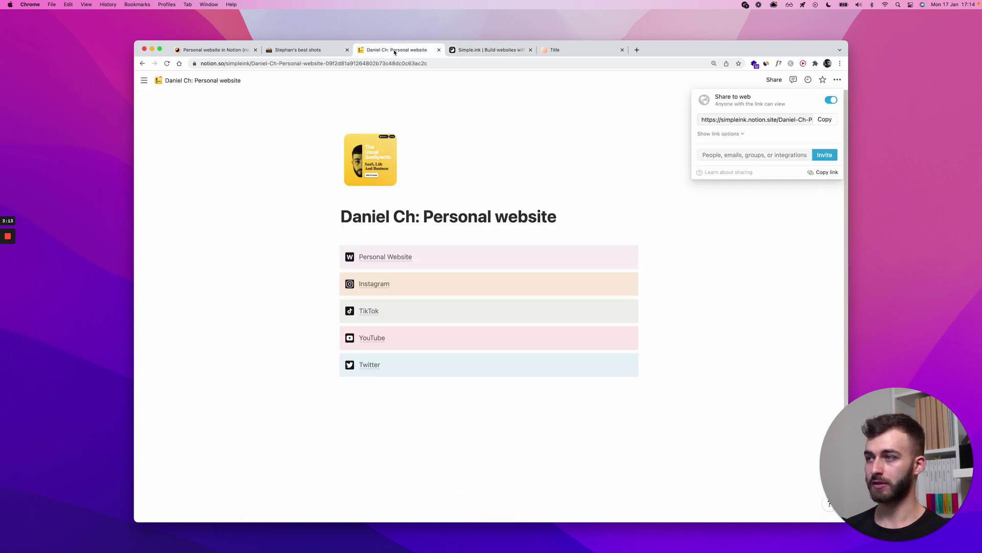
triple_click(367, 219)
key(super+c)
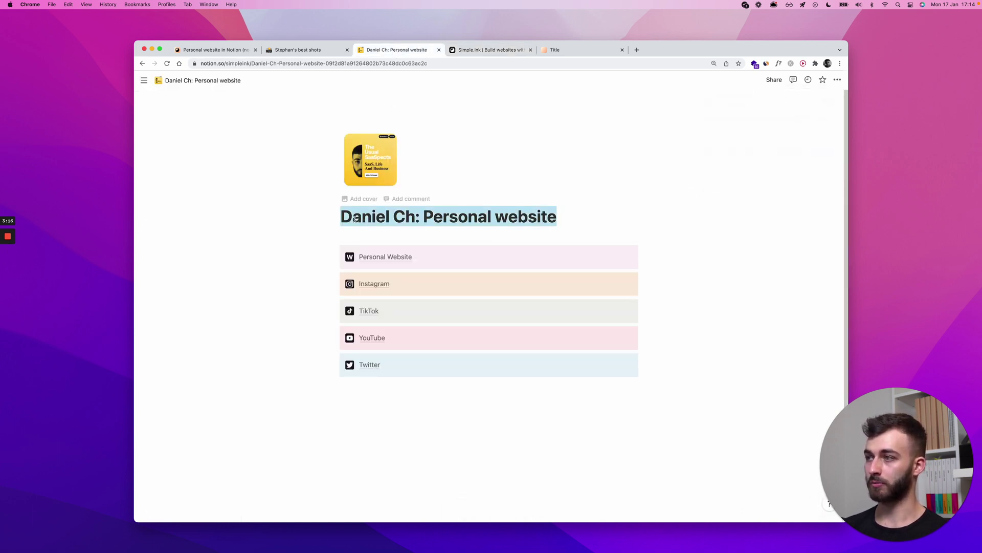
click(466, 50)
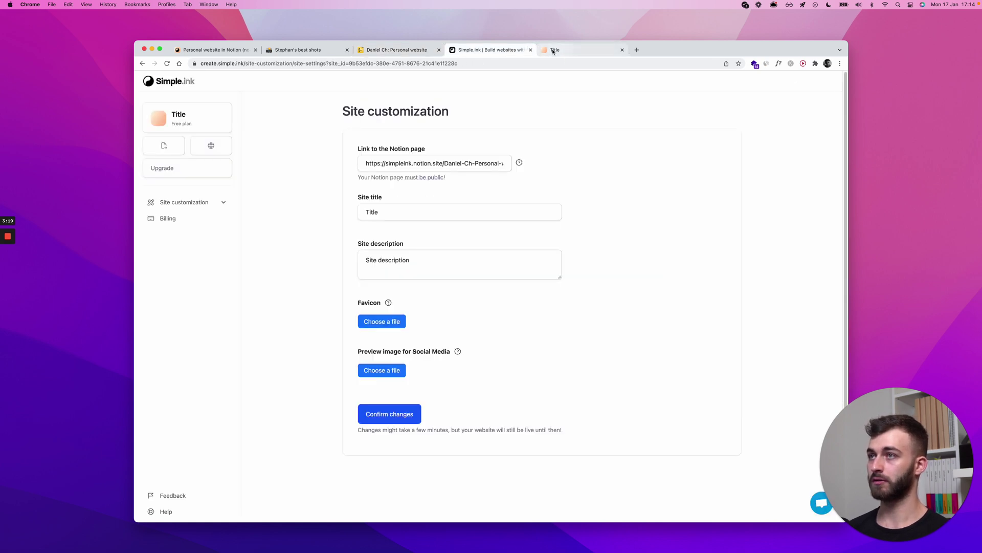
Replace the placeholder 'Title' with the Notion page title as the site title.
click(390, 211)
key(super+alt+Left)
key(super+alt+Right)
double_click(426, 209)
key(super+v)
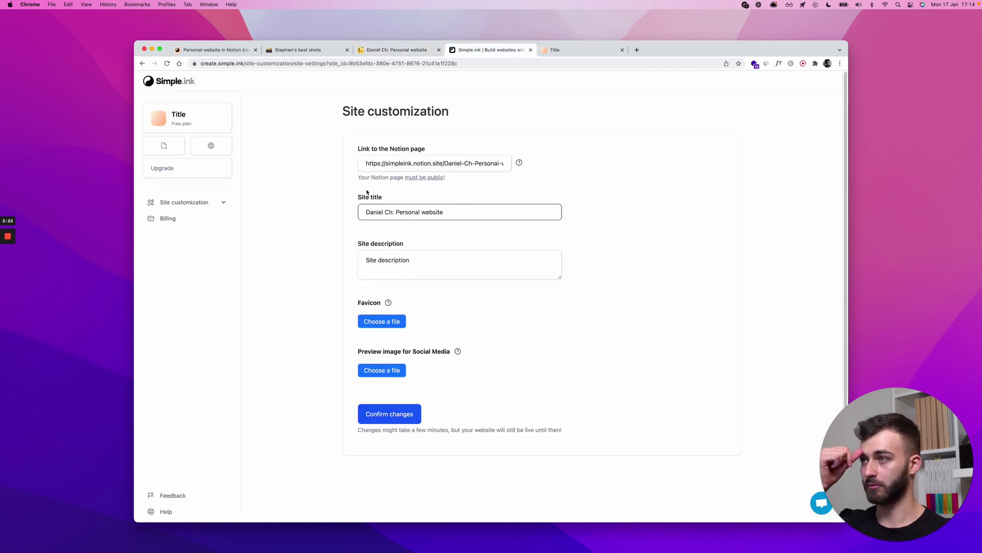
Write a site description inviting visitors to feel free to look around, and confirm changes.
click(375, 271)
click(459, 271)
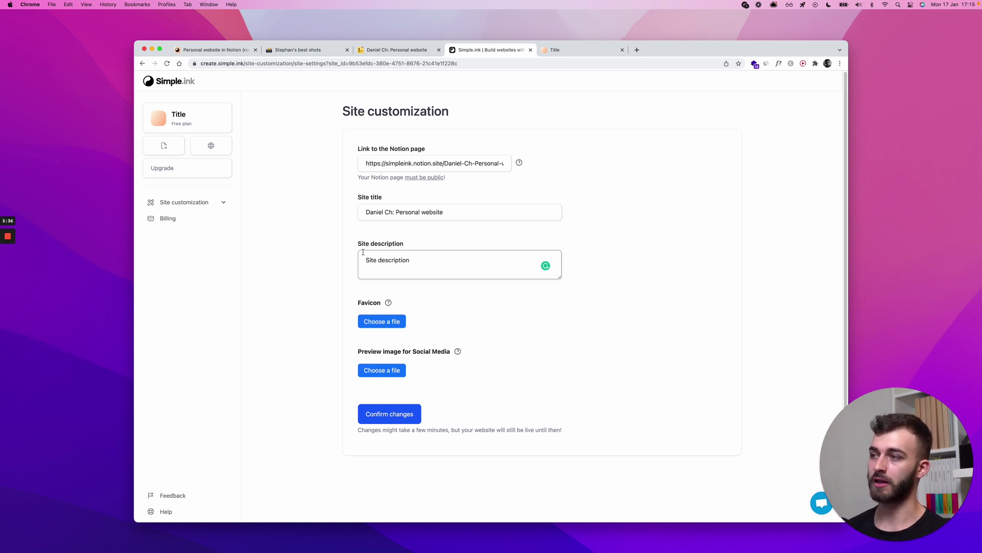
key(super+a)
text(This is Ch Danie)
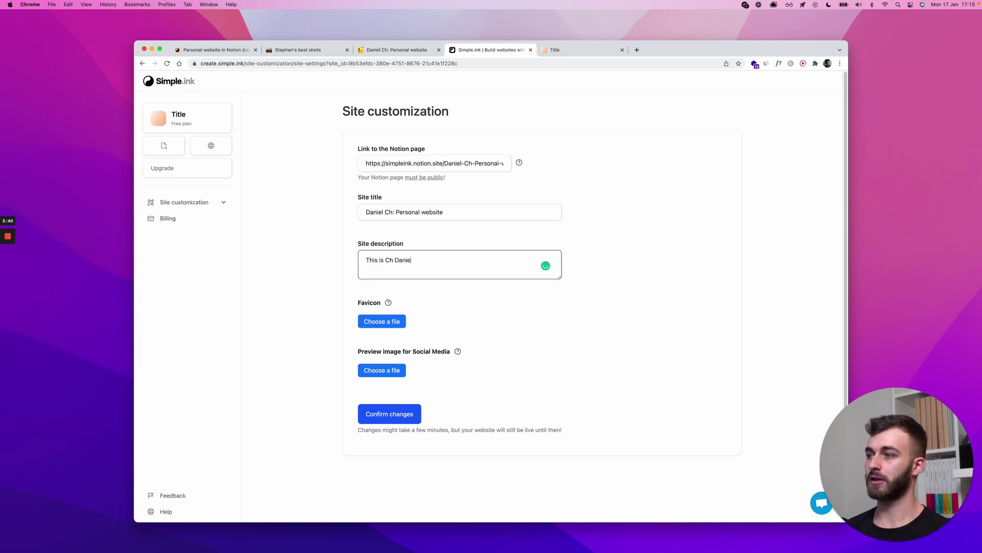
text(l's website)
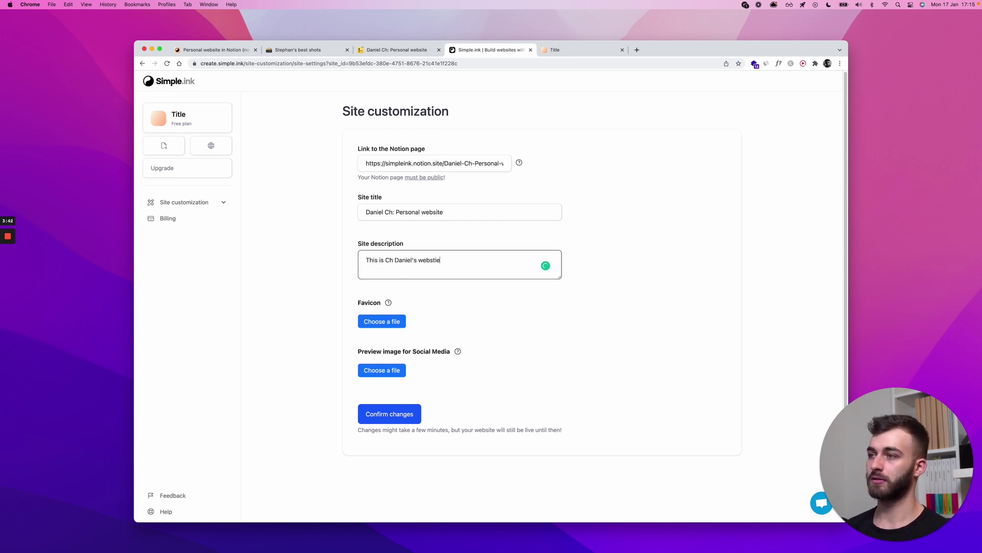
text( - feel free to )
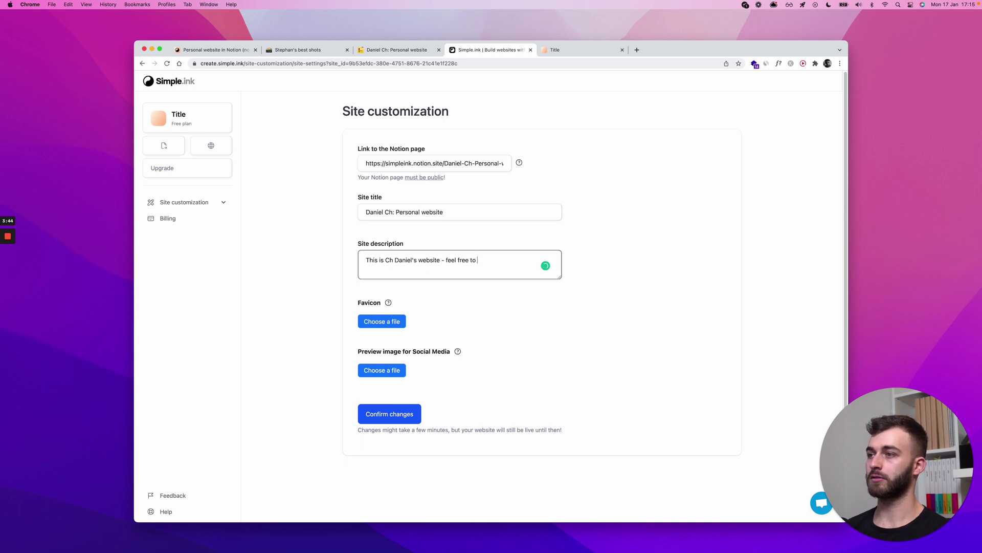
text(look around.)
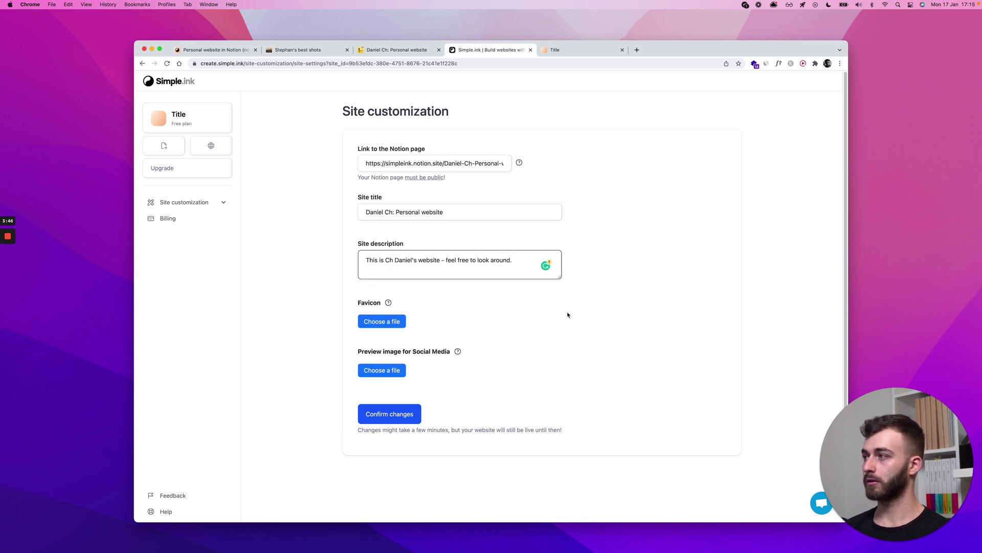
click(401, 412)
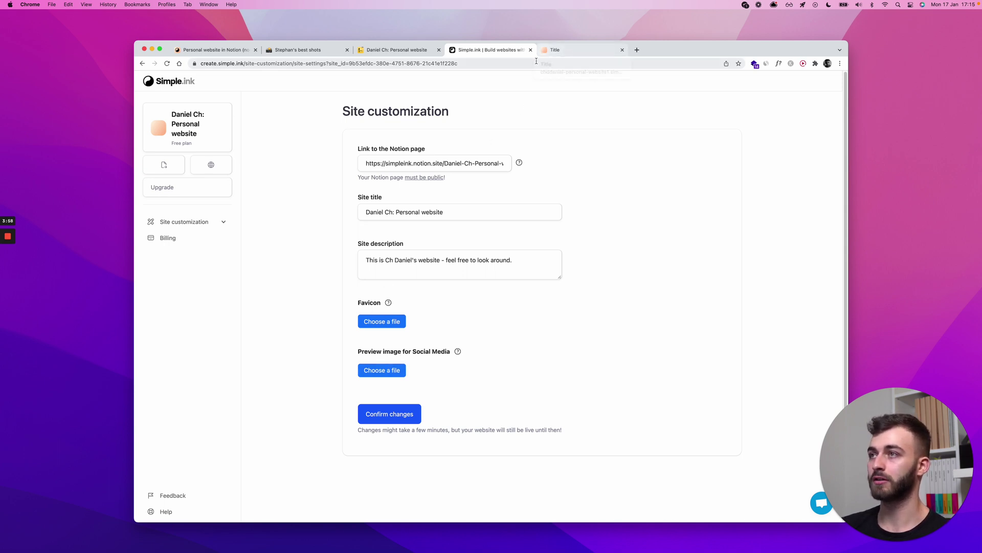
Capture a small screen-region screenshot and save it as the site's favicon.
key(super+shift+4)
drag(40, 24, 126, 89)
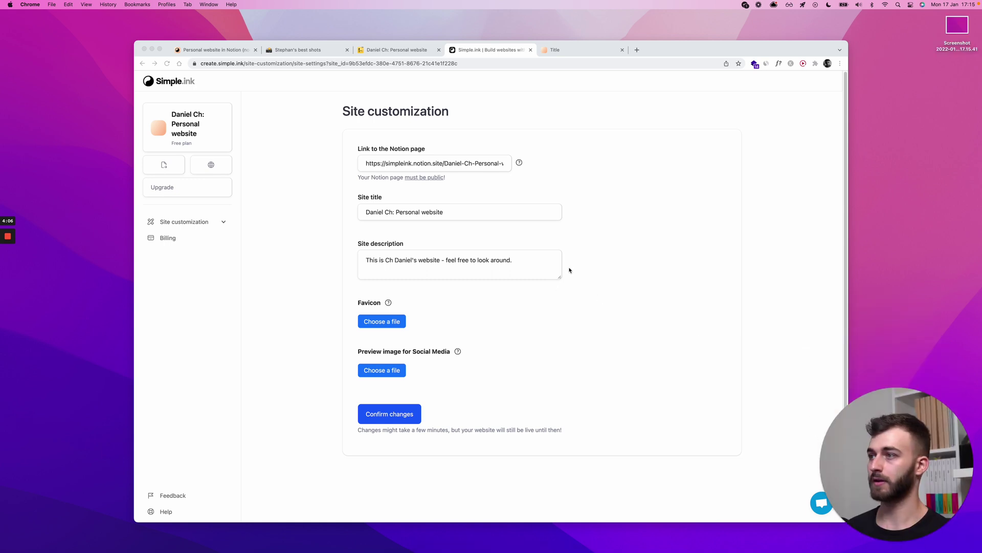
click(382, 321)
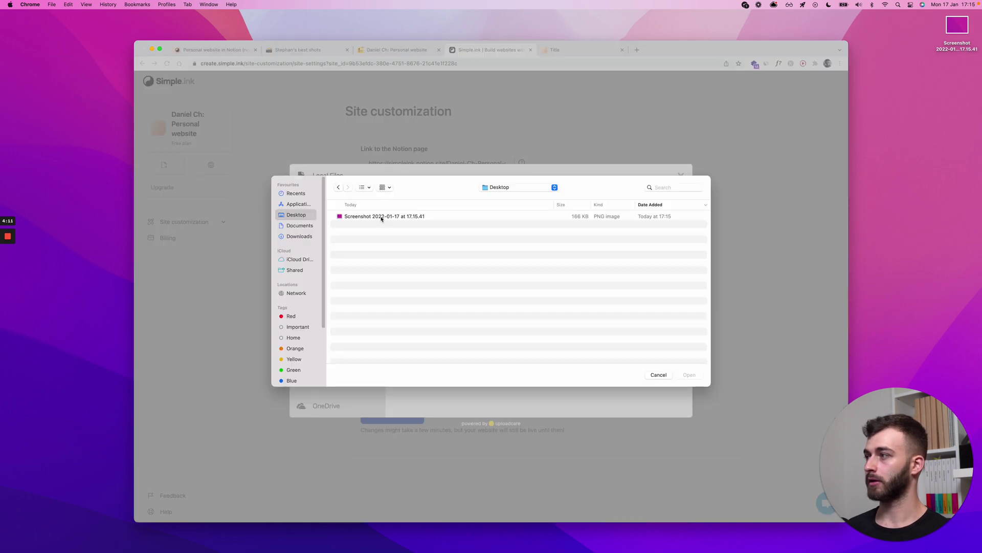
double_click(381, 217)
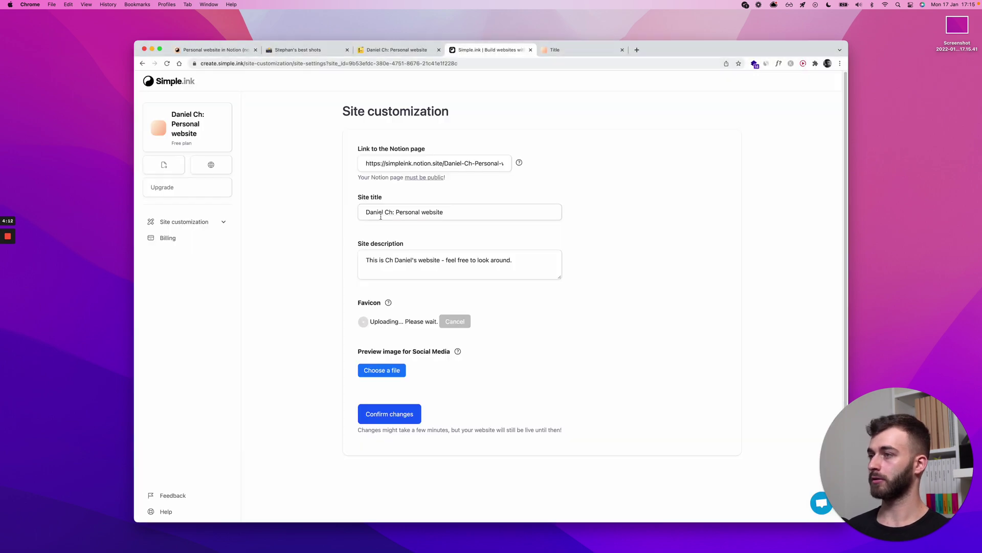
click(393, 417)
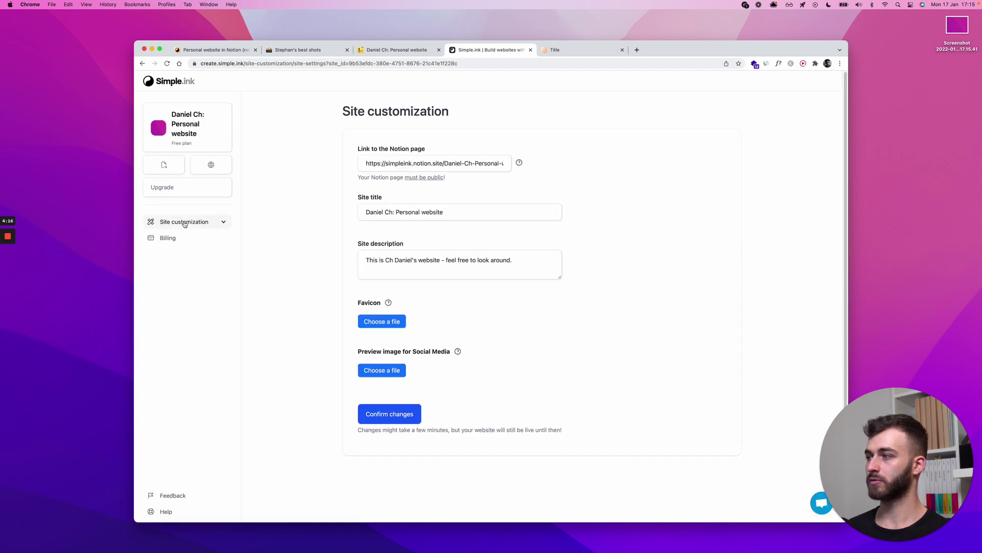
Check the new favicon on the live site, then open Simple.ink's Custom code page.
click(562, 50)
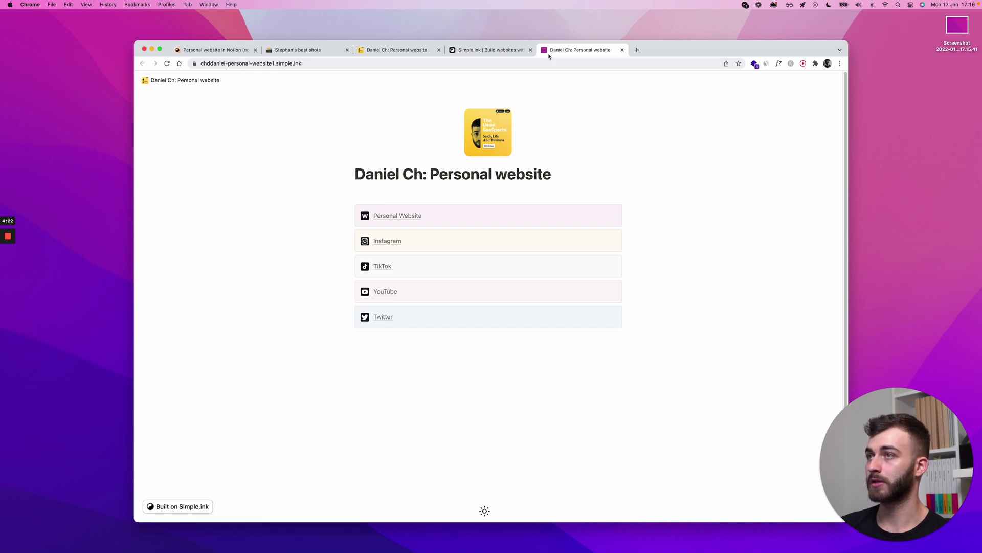
click(479, 49)
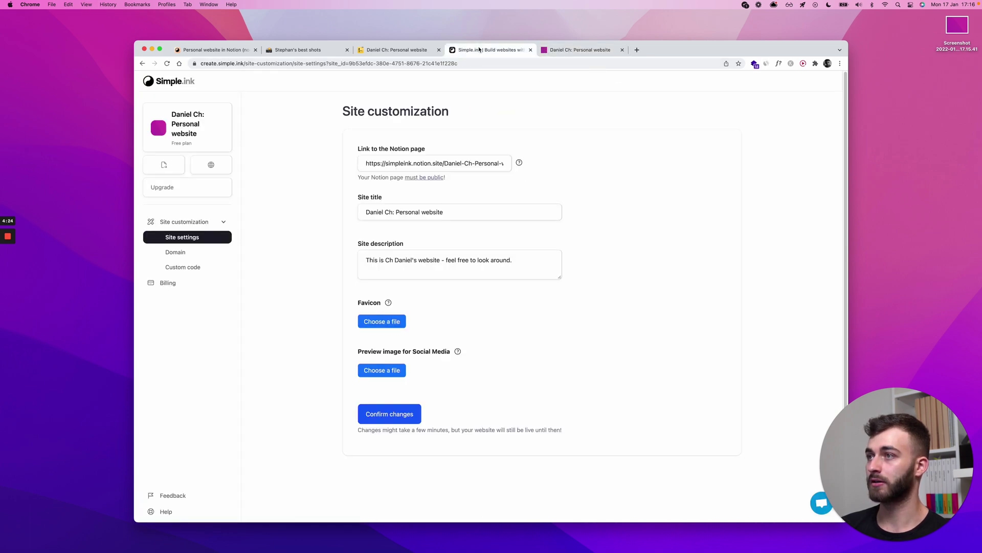
click(191, 265)
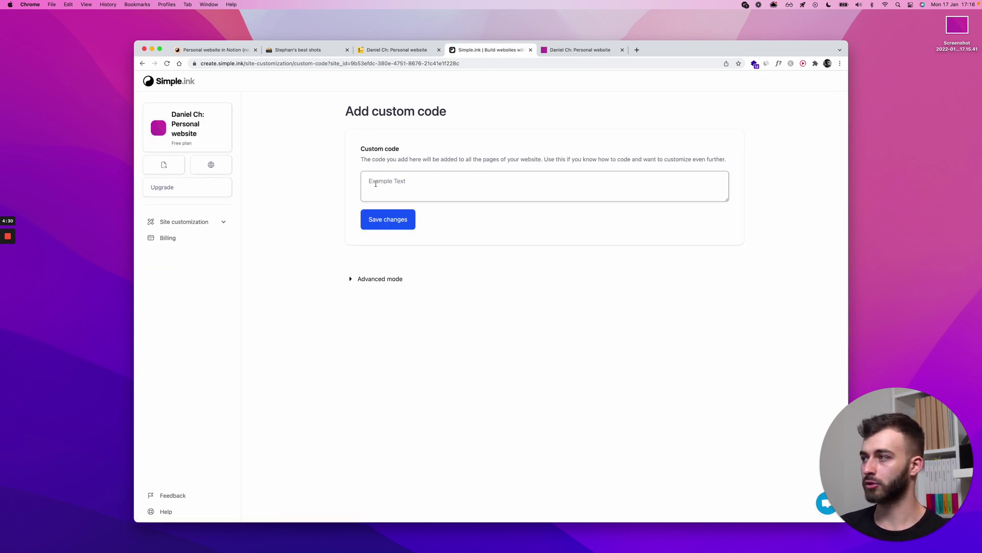
Expand Site customization, toggle Advanced mode on and off, and return to site settings.
click(219, 221)
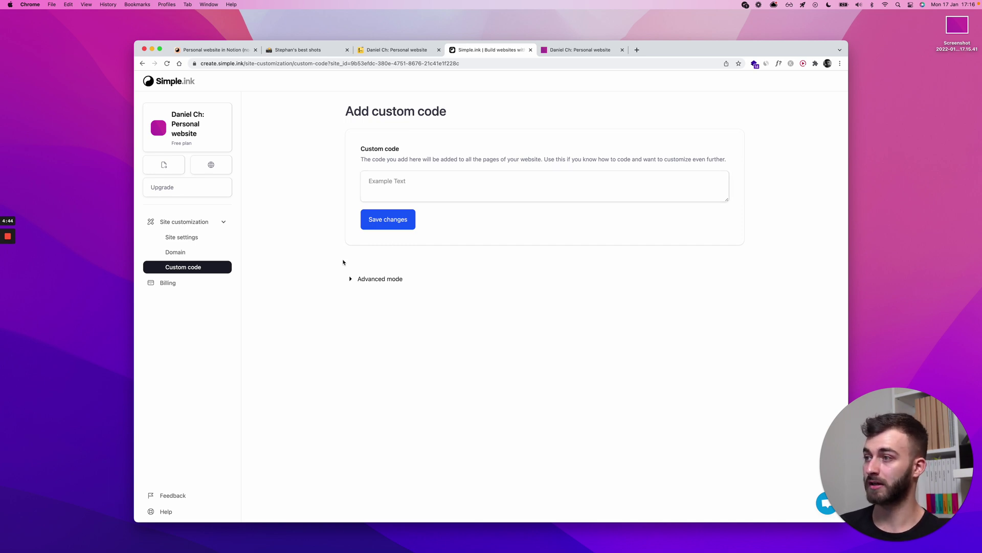
click(380, 278)
click(379, 278)
click(203, 224)
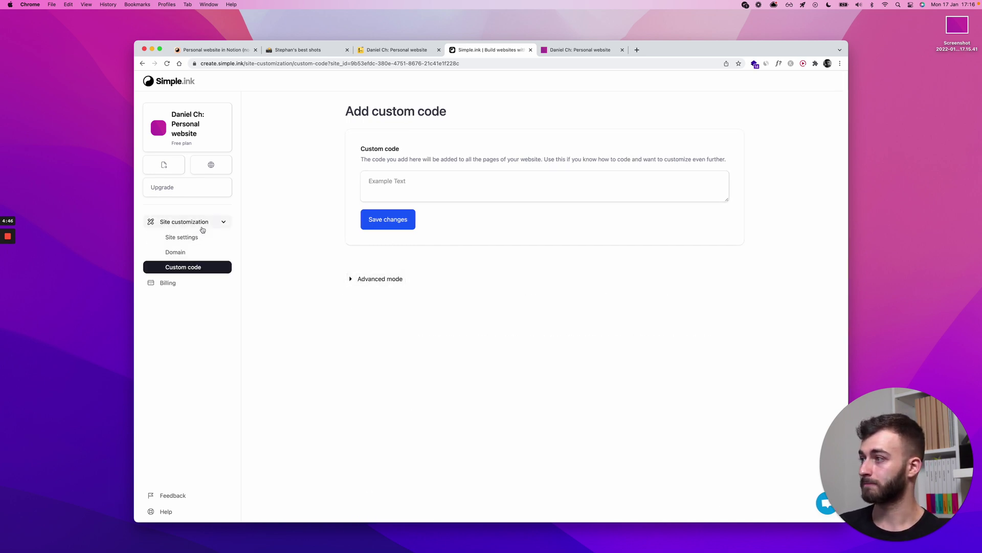
Below the Twitter link in Notion, add a divider and a copyright line with the author's name and 2022.
click(198, 241)
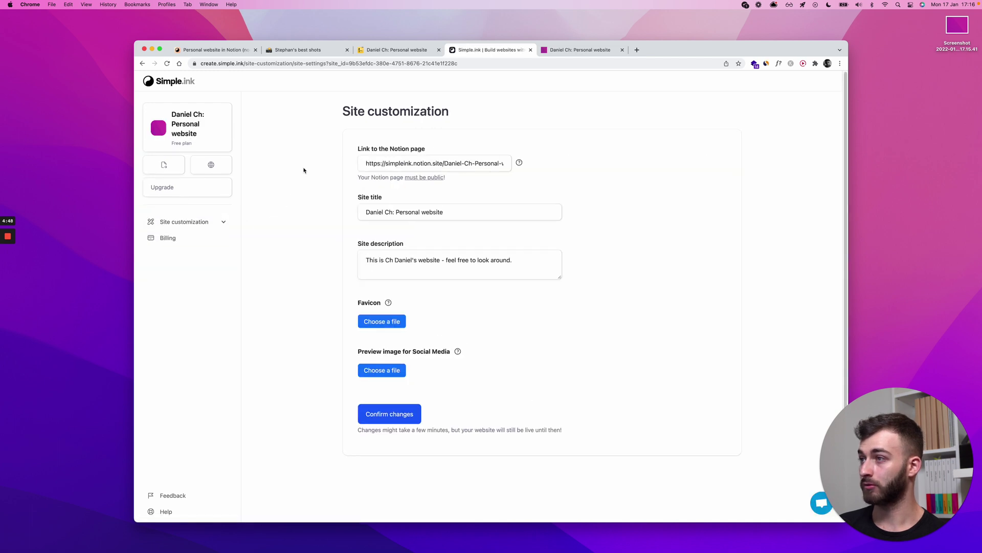
click(560, 49)
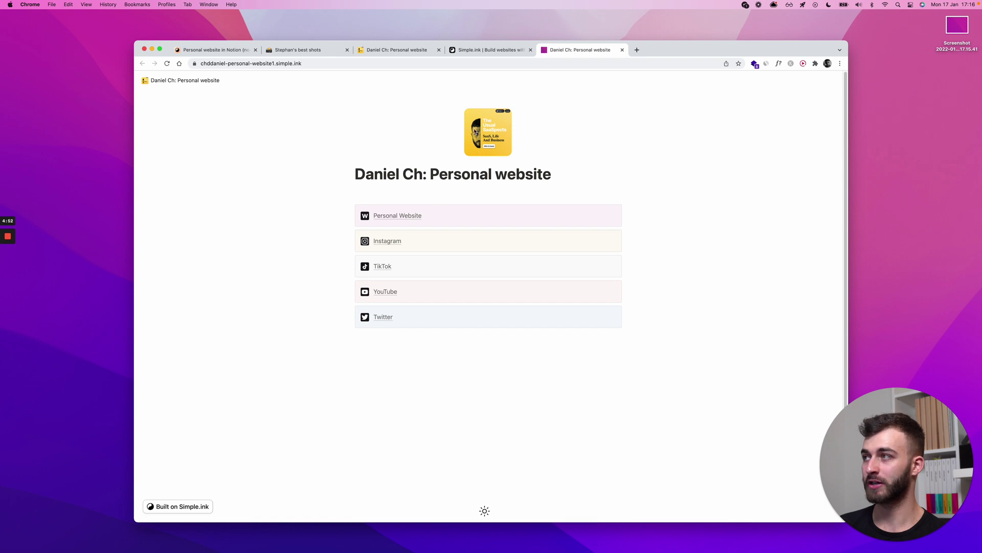
click(389, 52)
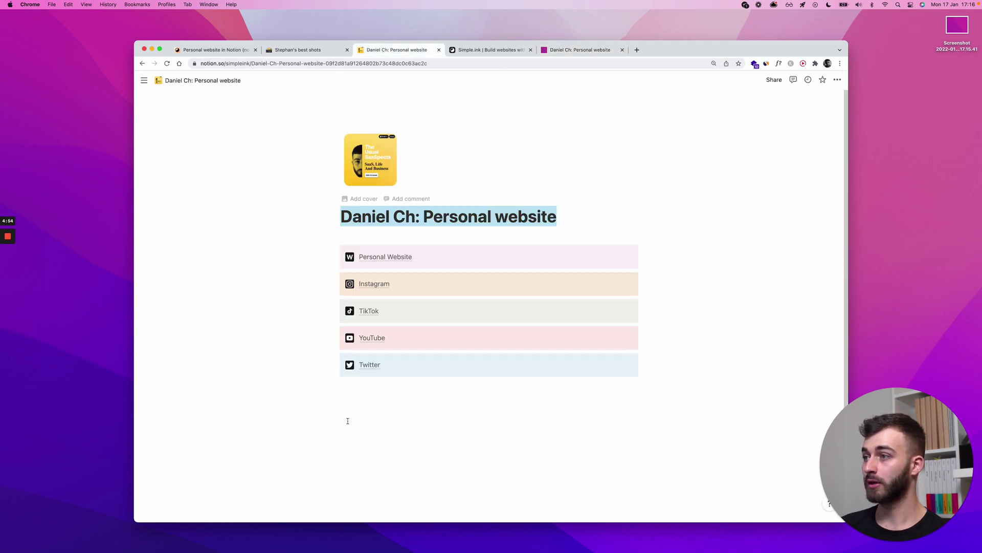
click(372, 394)
text(---Copyright Ch Danile)
key(BackSpace)
key(BackSpace)
text(el, 2022)
click(449, 216)
Refresh the live site so the divider and 2022 copyright line appear under the links.
key(super+5)
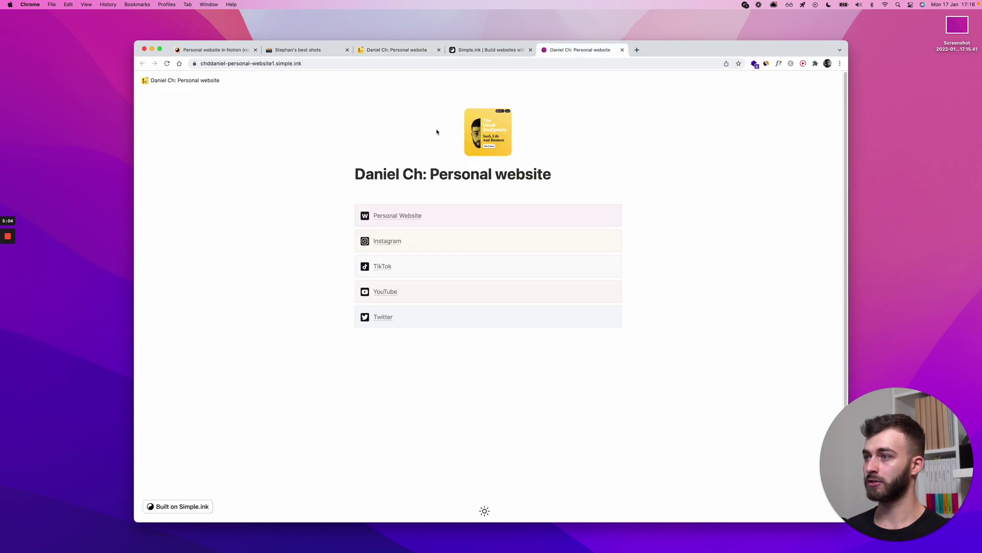
key(alt+shift+c)
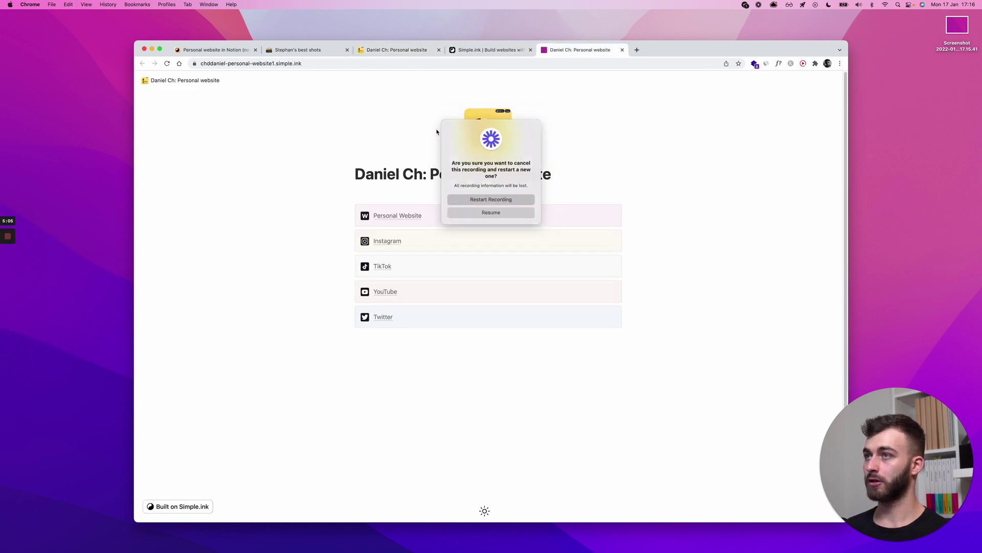
click(491, 213)
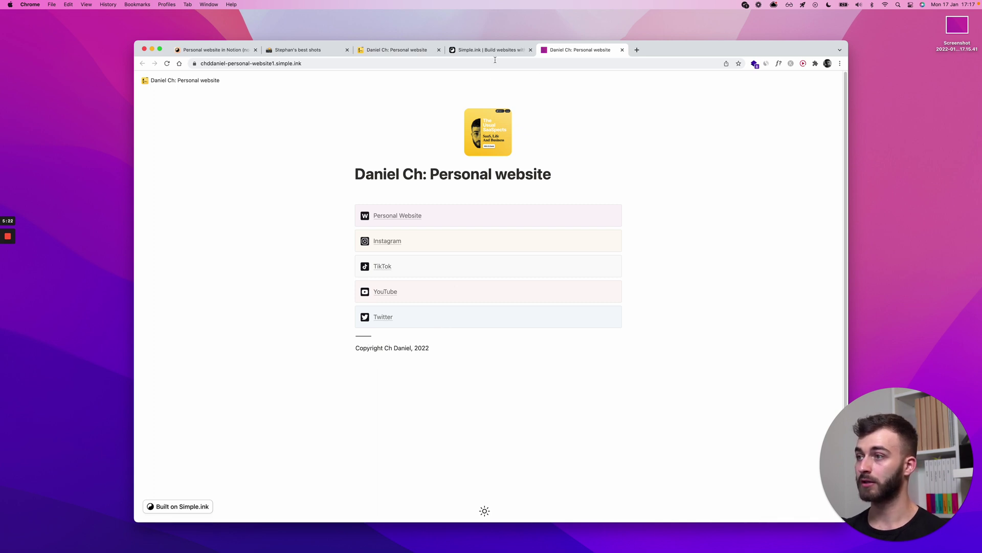
Recheck the live site, then reopen Simple.ink's Site customization settings.
click(466, 51)
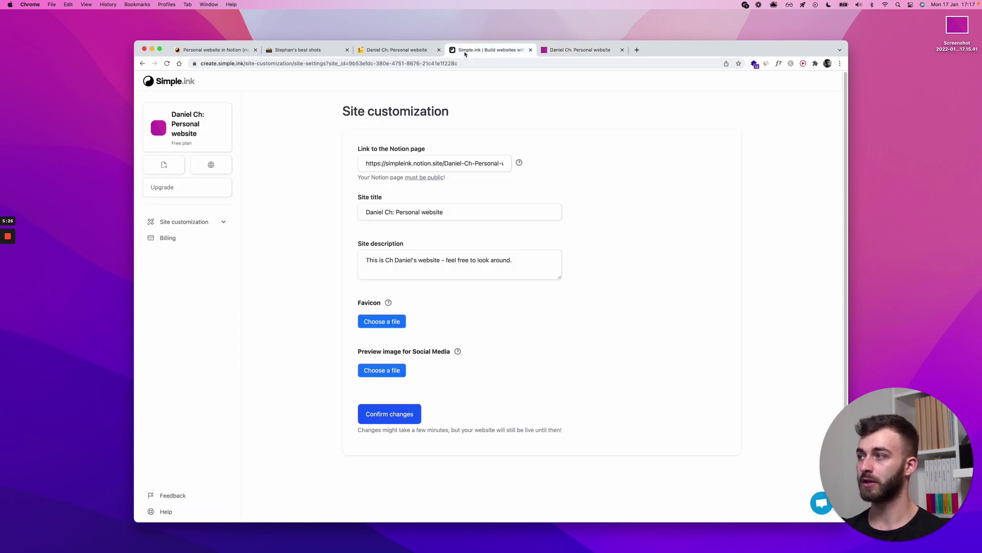
click(206, 221)
click(218, 223)
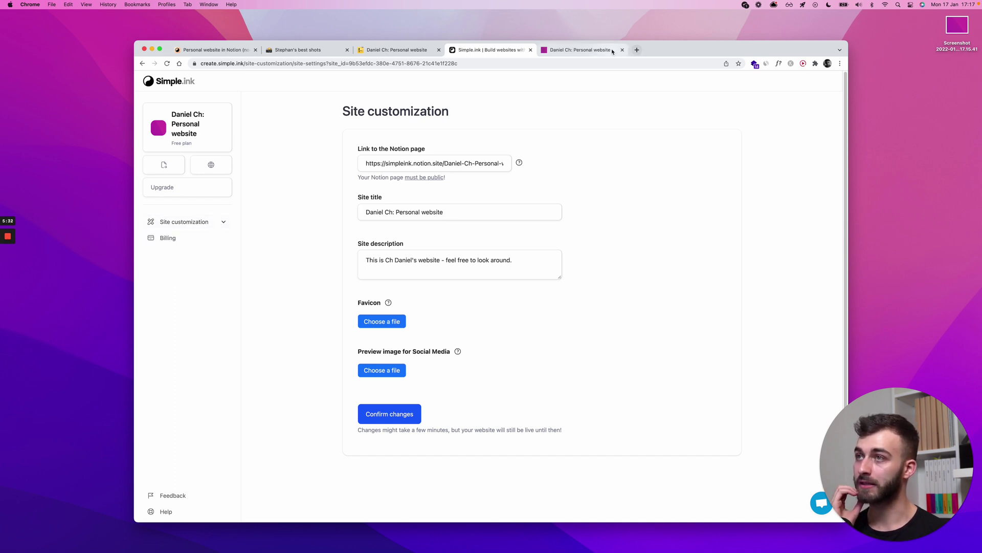
click(580, 50)
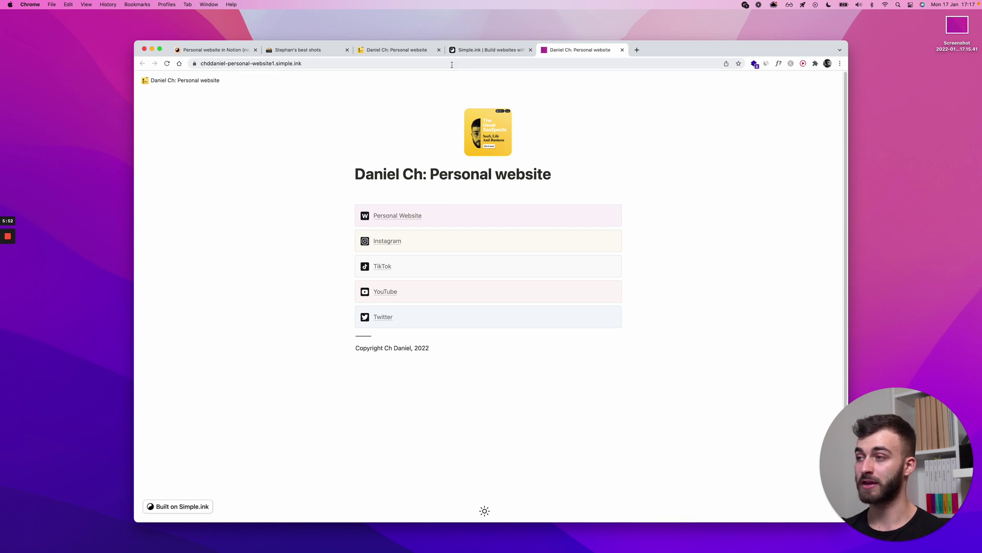
click(470, 51)
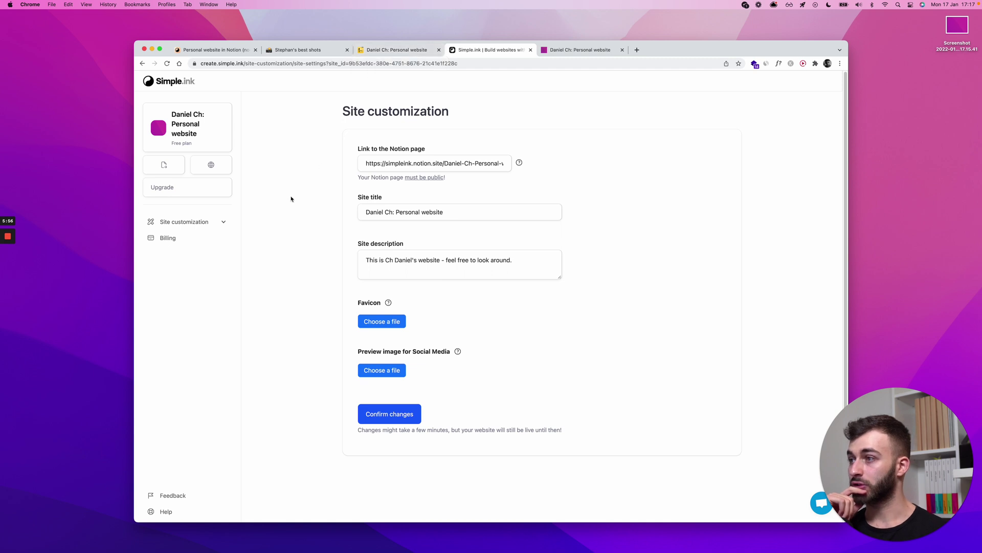
click(207, 223)
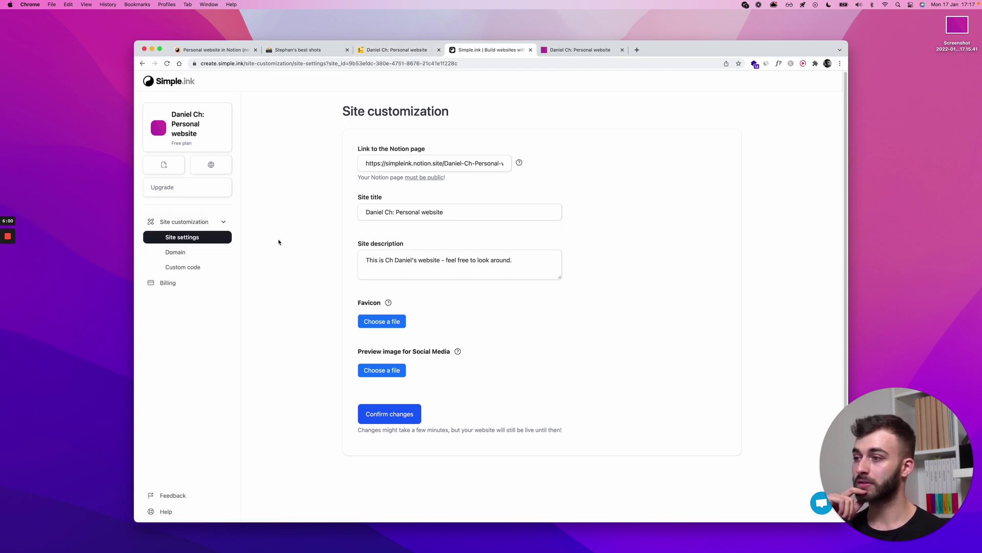